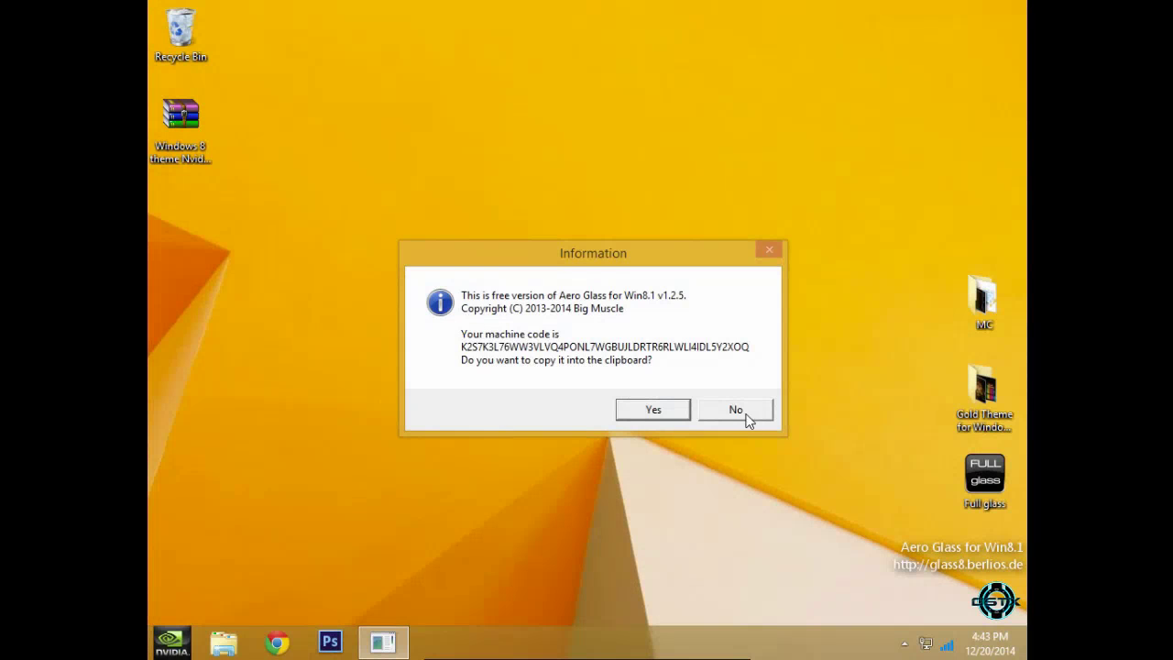
Decline the Aero Glass machine-code notice and select the Windows 8 theme Nvidia archive on the desktop
{"action": "left_click", "coordinate": [746, 413]}
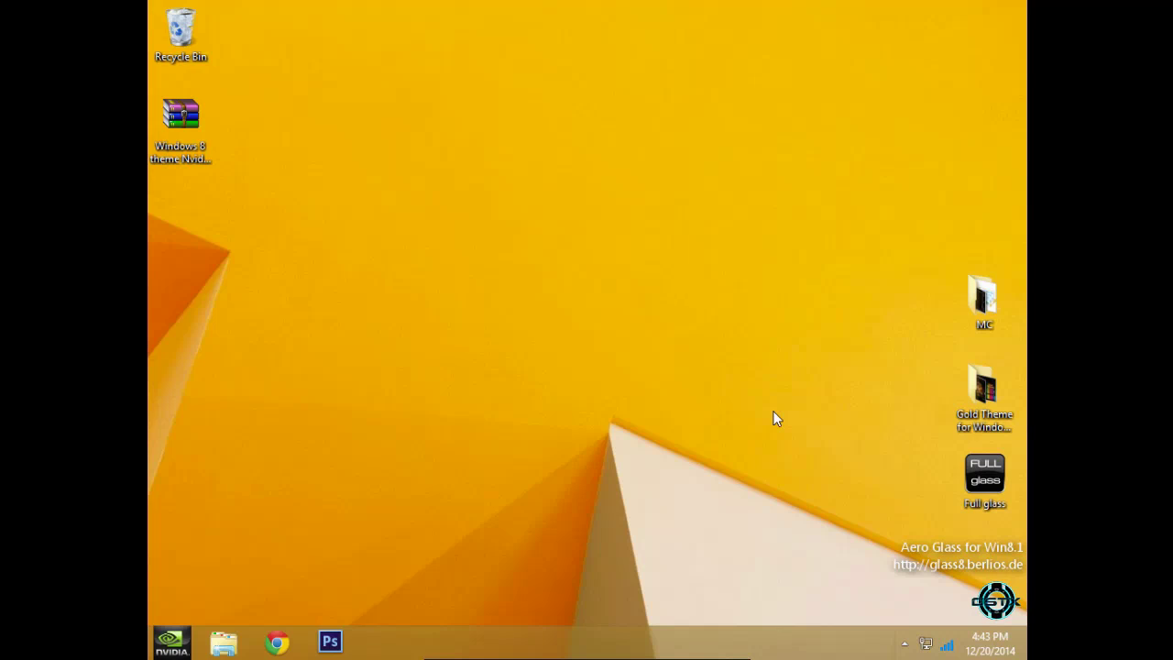
{"action": "left_click", "coordinate": [159, 150]}
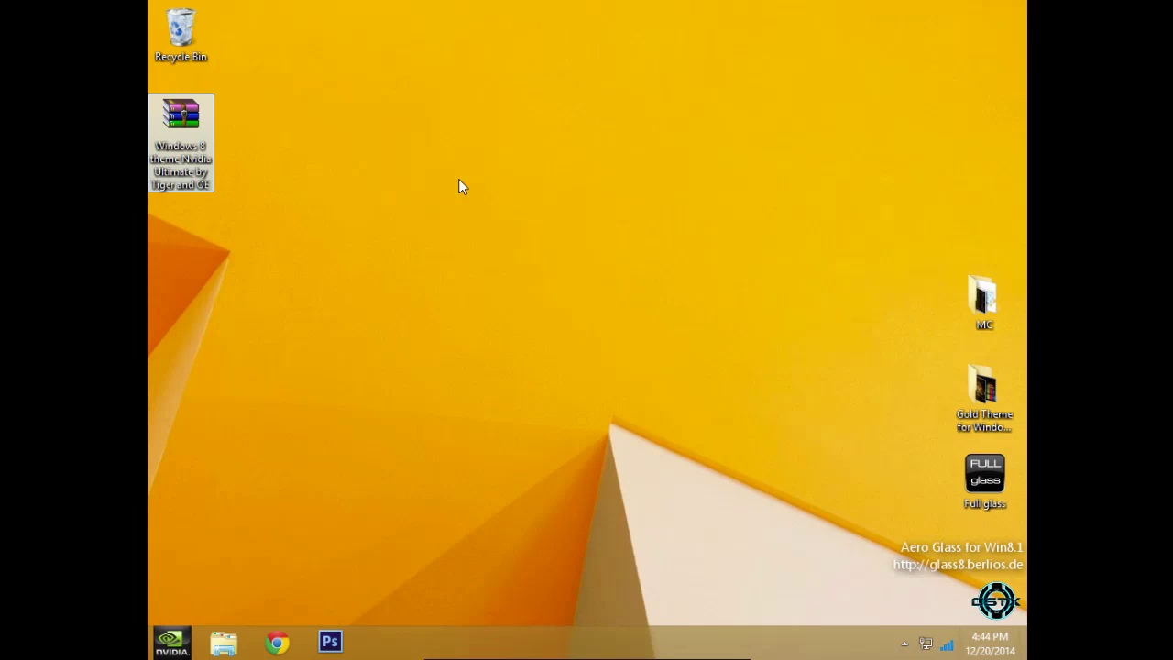
Extract the archive to 'Windows 8 theme Nvidia Ultimate by Tiger and OE\' and open its inner folder maximized
{"action": "right_click", "coordinate": [179, 140]}
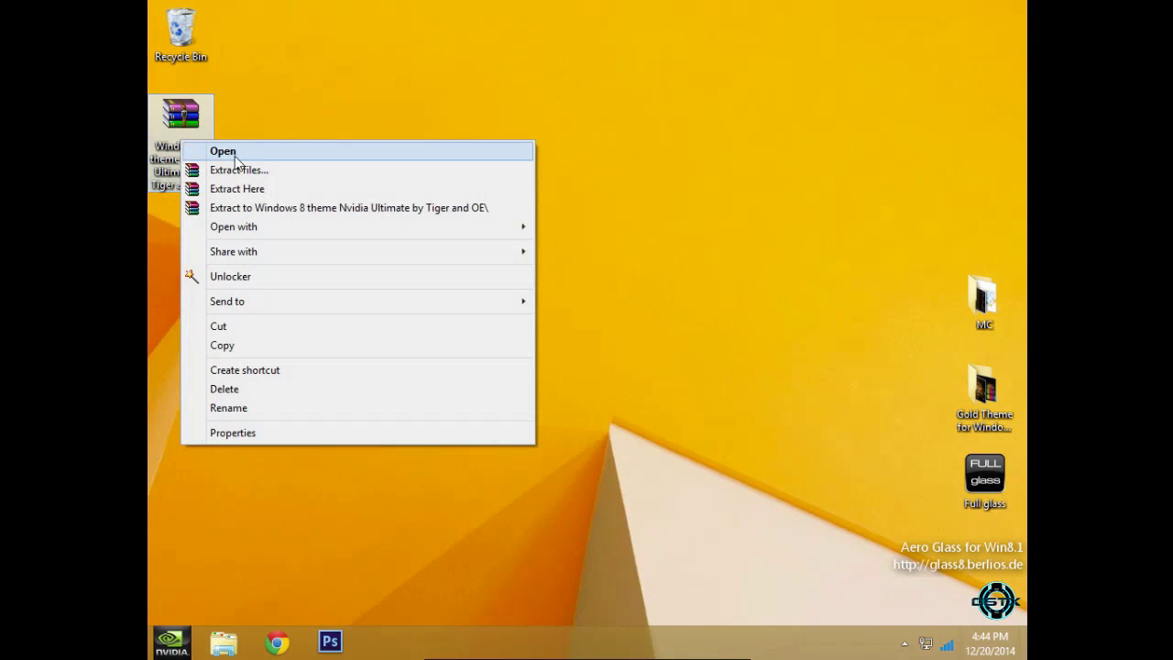
{"action": "left_click", "coordinate": [245, 205]}
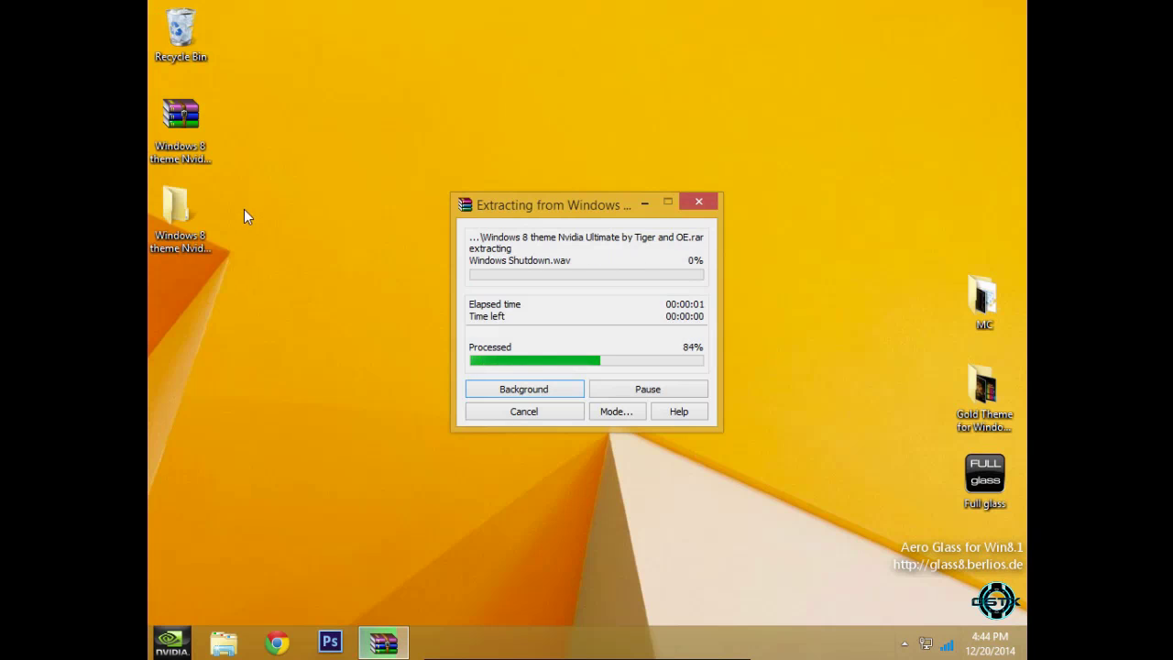
{"action": "left_click", "coordinate": [189, 213]}
{"action": "double_click", "coordinate": [189, 214]}
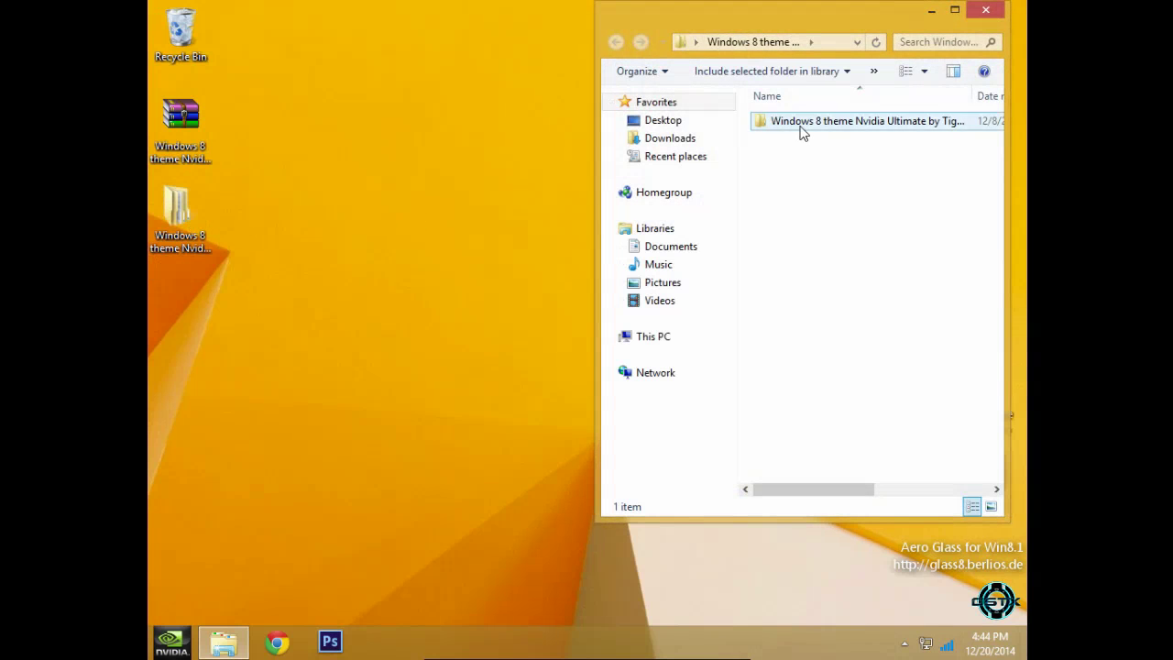
{"action": "double_click", "coordinate": [799, 122]}
{"action": "left_click", "coordinate": [953, 11]}
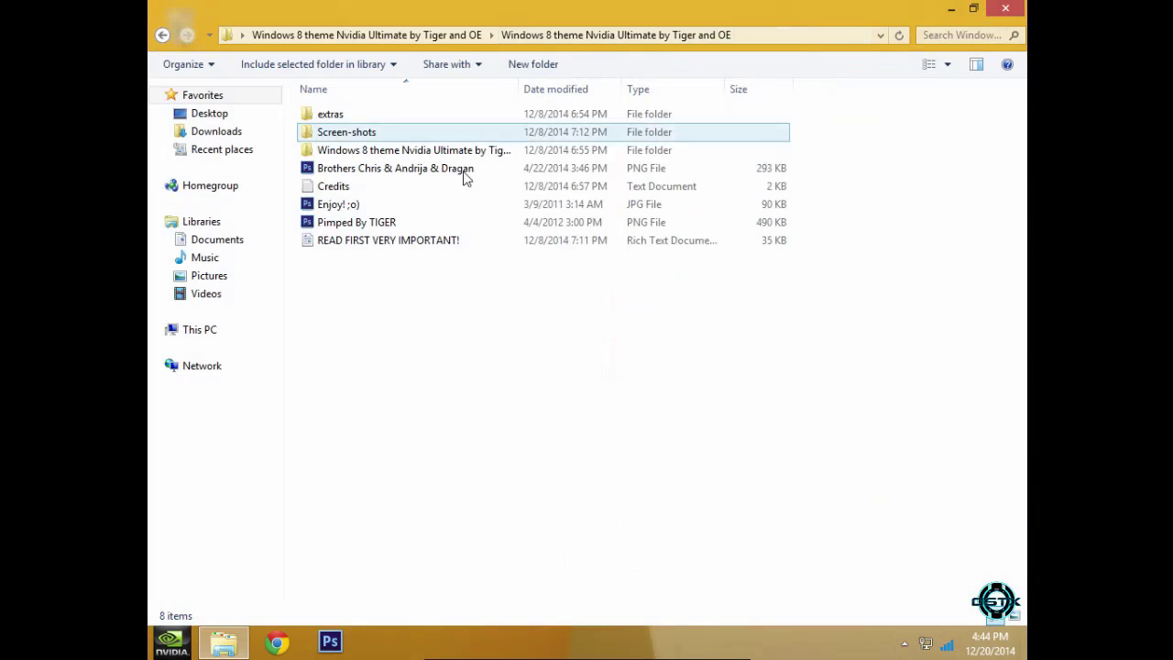
Look over the theme's images, then open the Screen-shots subfolder
{"action": "left_click", "coordinate": [414, 224]}
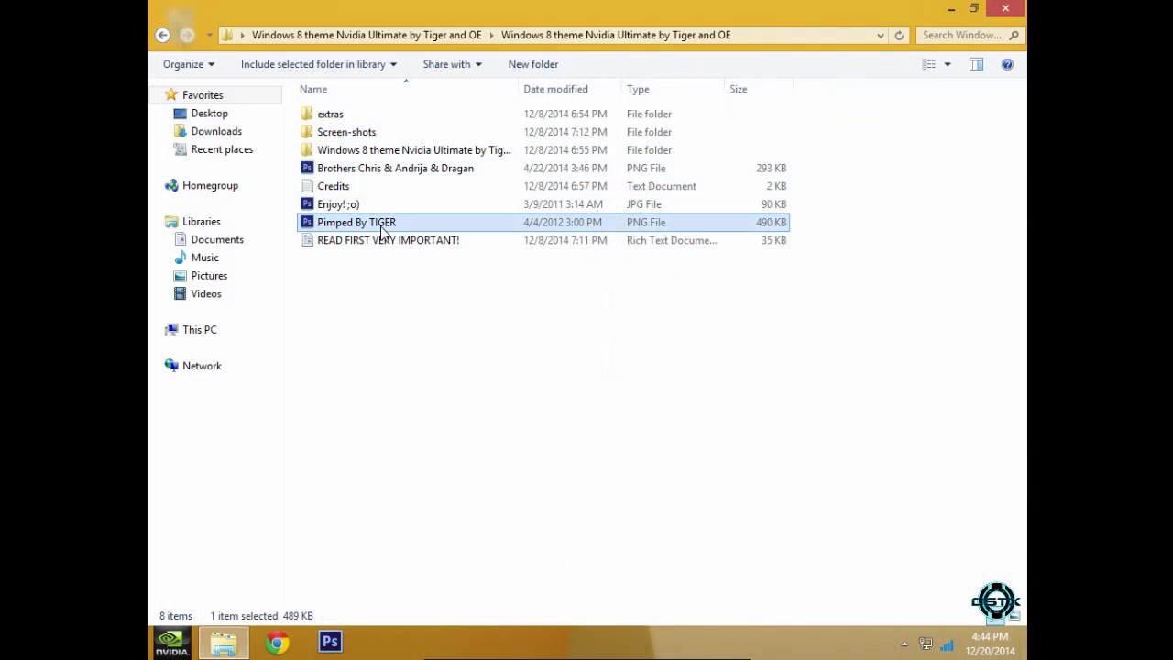
{"action": "left_click", "coordinate": [366, 207]}
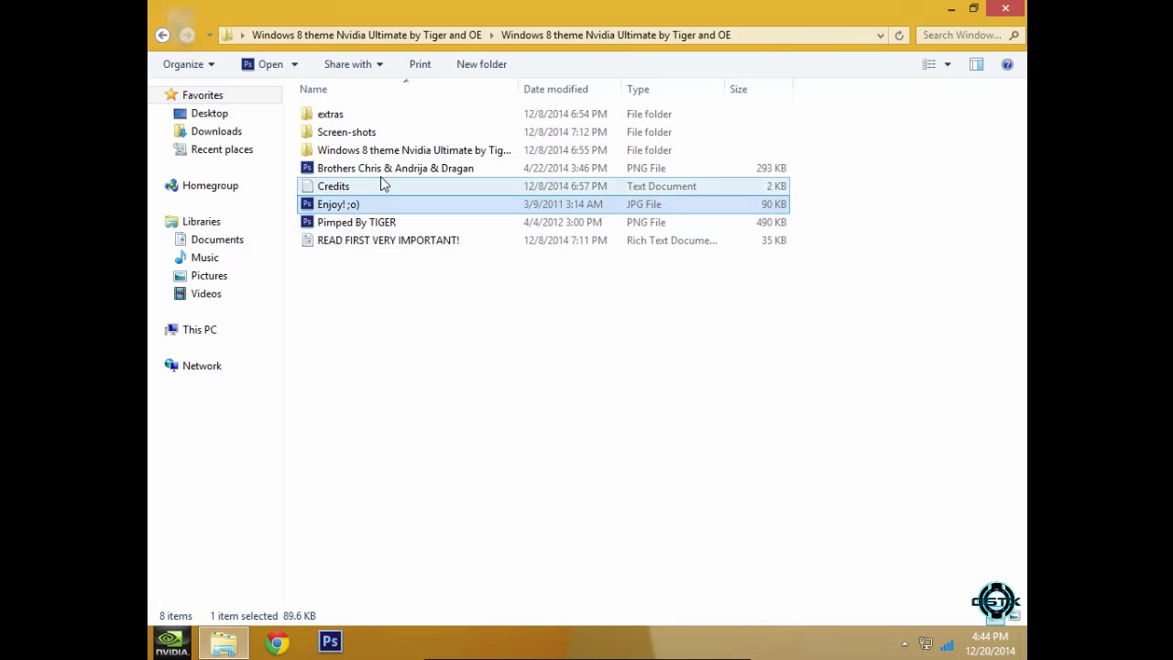
{"action": "left_click", "coordinate": [387, 172]}
{"action": "left_click", "coordinate": [372, 135]}
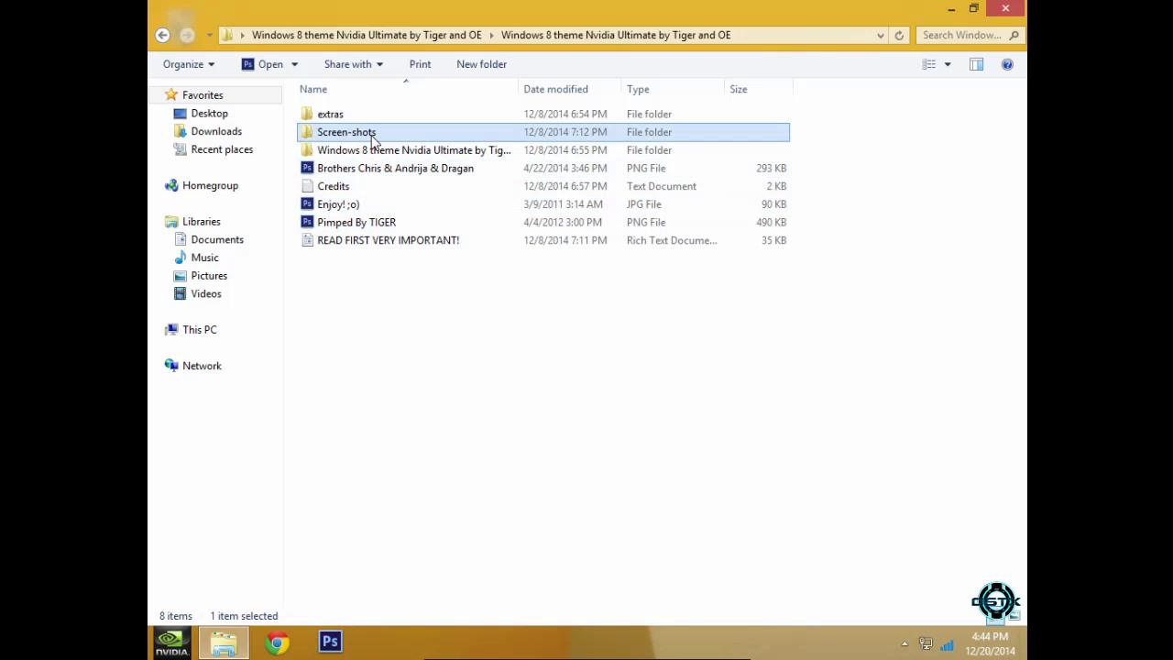
{"action": "double_click", "coordinate": [373, 137]}
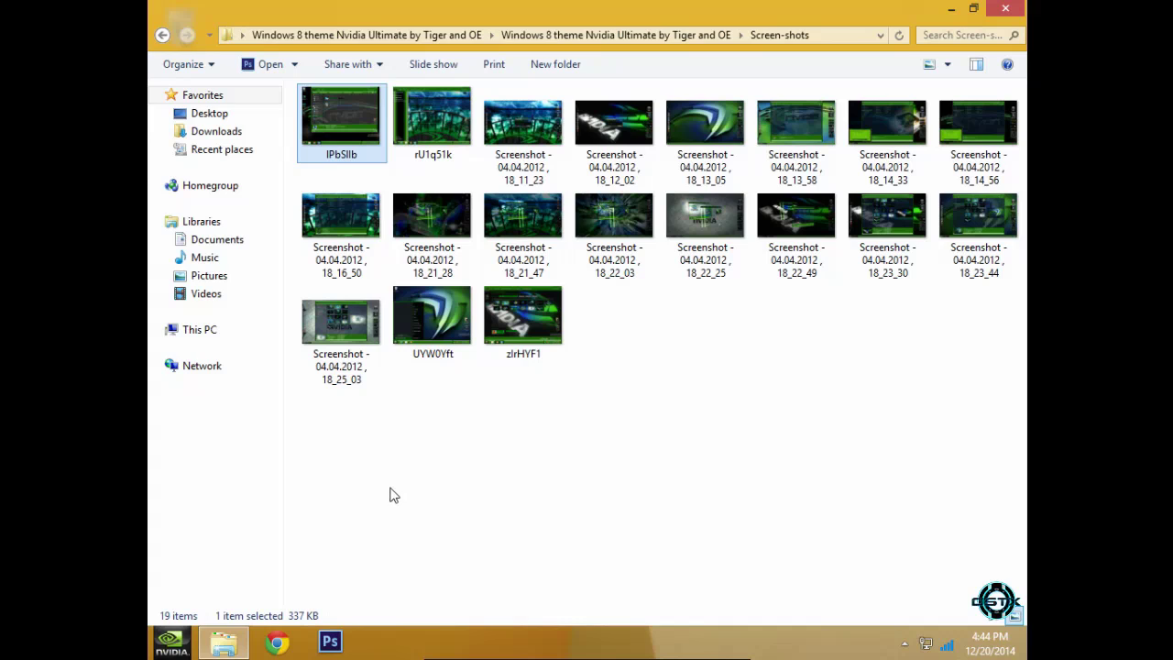
Open the IPbSIlb screenshot full screen in Windows Photo Viewer, closing the accidentally launched Photoshop
{"action": "right_click", "coordinate": [352, 142]}
{"action": "mouse_move", "coordinate": [403, 294]}
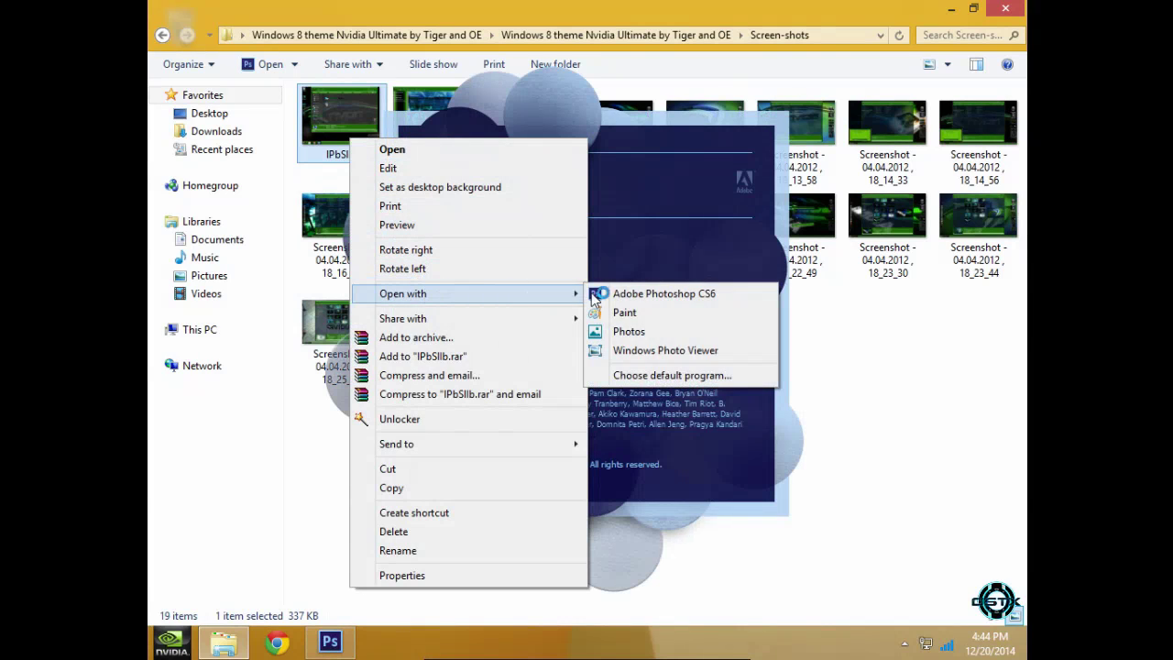
{"action": "left_click", "coordinate": [641, 342]}
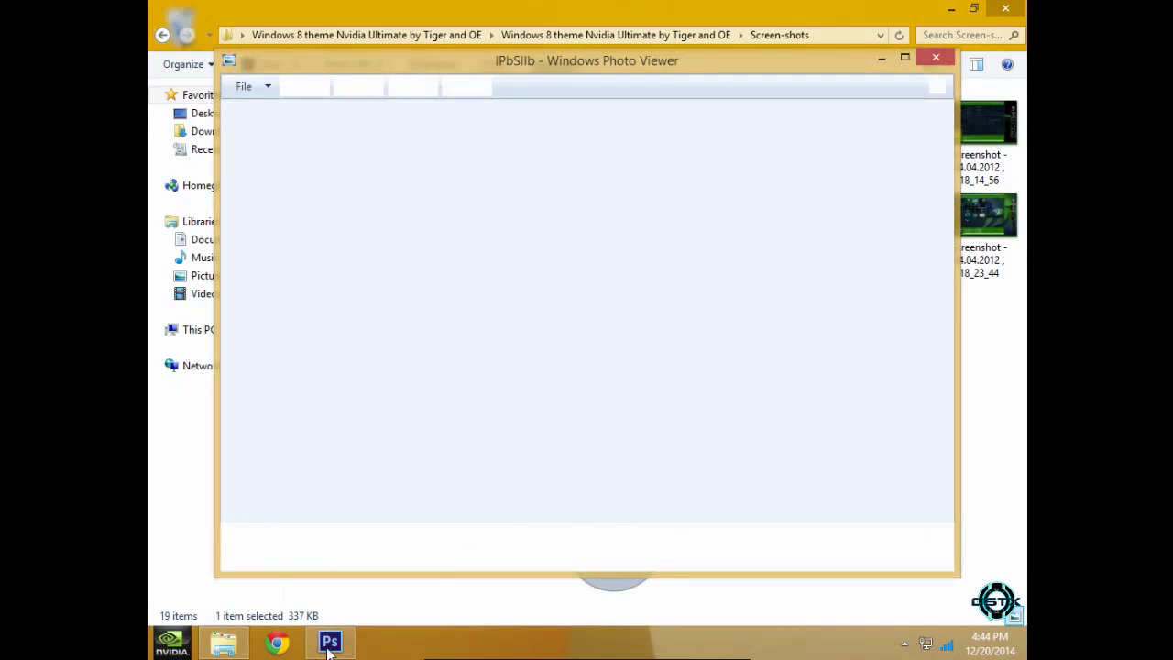
{"action": "right_click", "coordinate": [330, 642]}
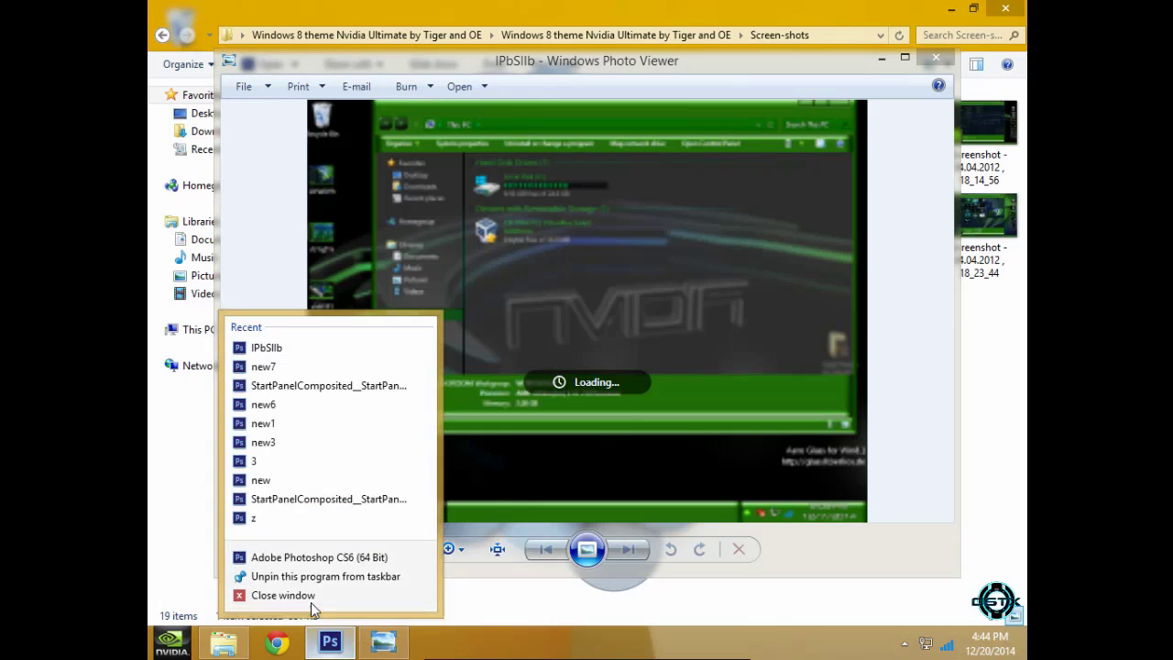
{"action": "left_click", "coordinate": [310, 602]}
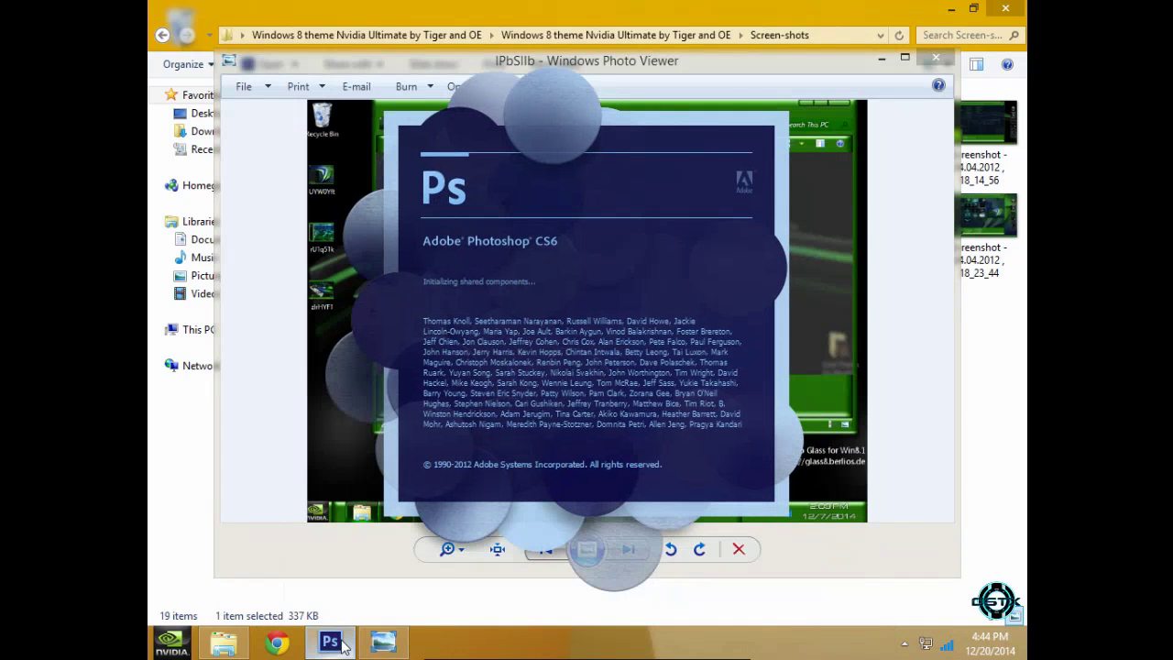
{"action": "right_click", "coordinate": [330, 641]}
{"action": "left_click", "coordinate": [311, 600]}
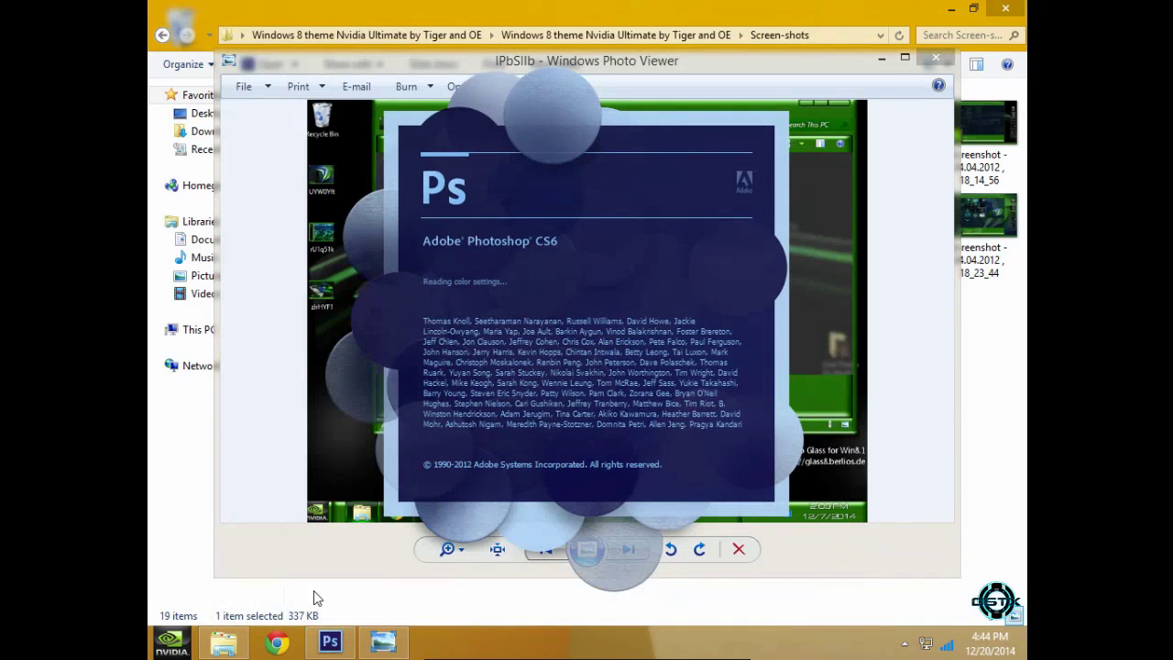
{"action": "left_click", "coordinate": [904, 56]}
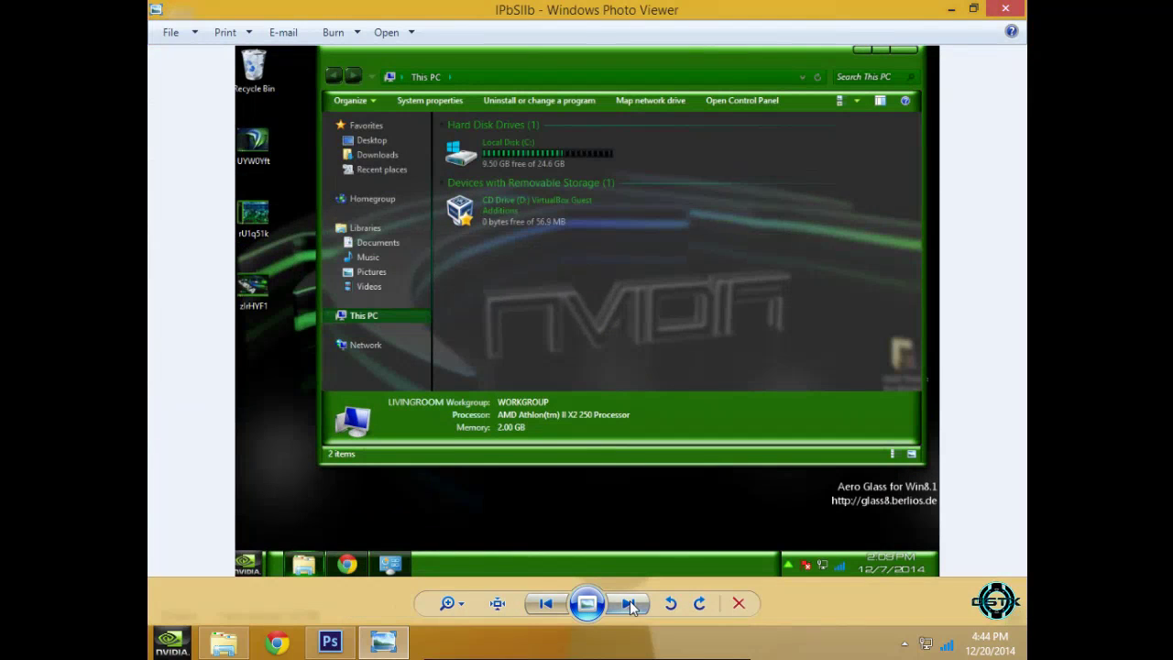
Step through the remaining theme screenshots, then close the viewer and return to the theme's main folder
{"action": "left_click", "coordinate": [628, 603]}
{"action": "left_click", "coordinate": [628, 603]}
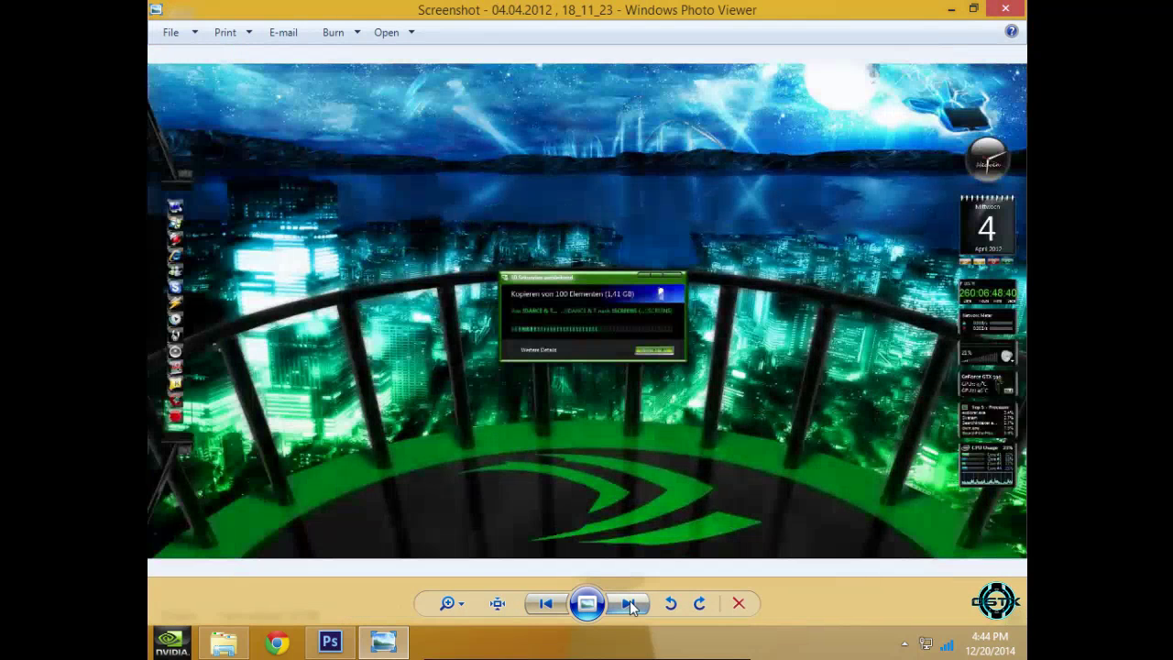
{"action": "left_click", "coordinate": [628, 603]}
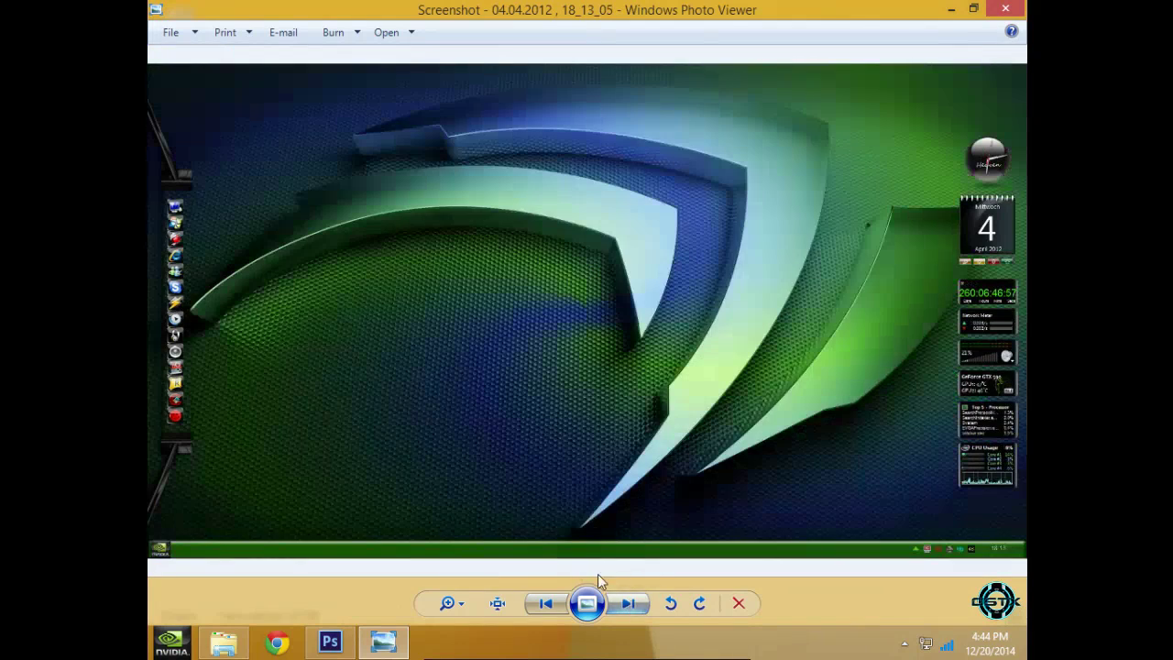
{"action": "key", "text": "alt+Tab"}
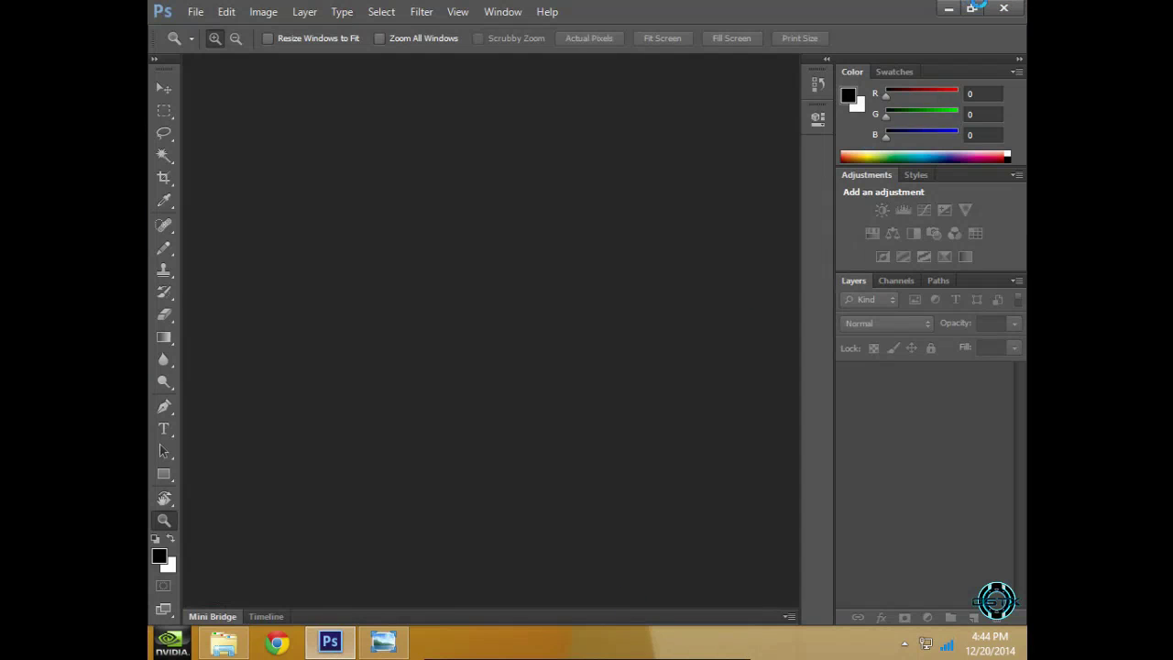
{"action": "key", "text": "alt+Tab"}
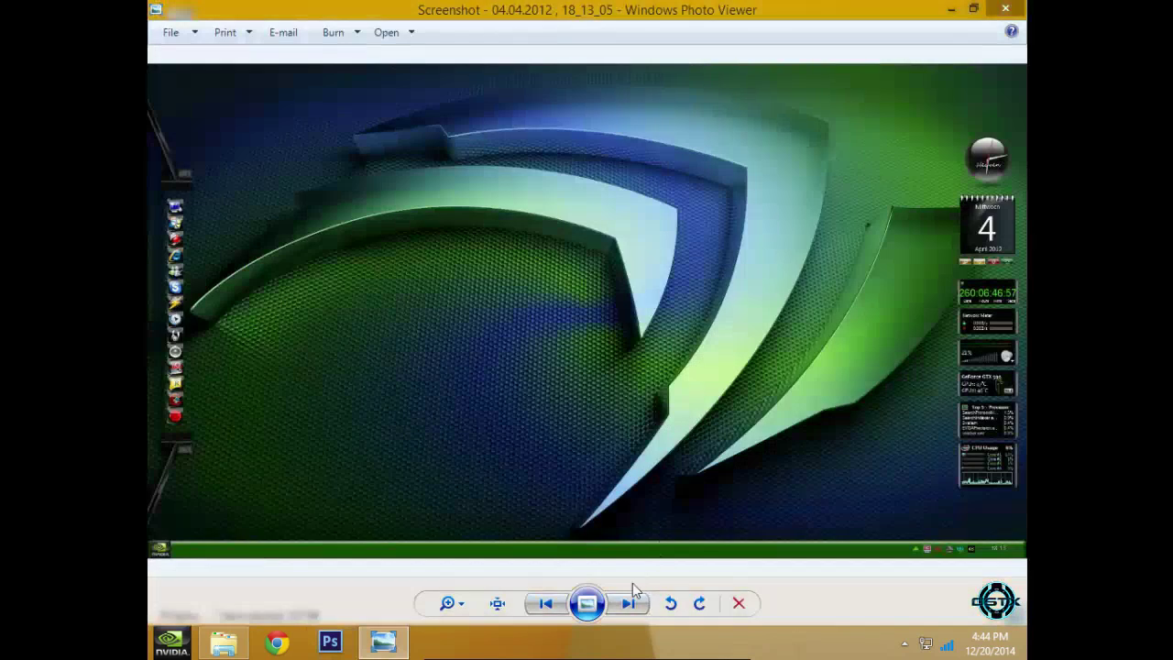
{"action": "left_click", "coordinate": [628, 603]}
{"action": "left_click", "coordinate": [629, 603]}
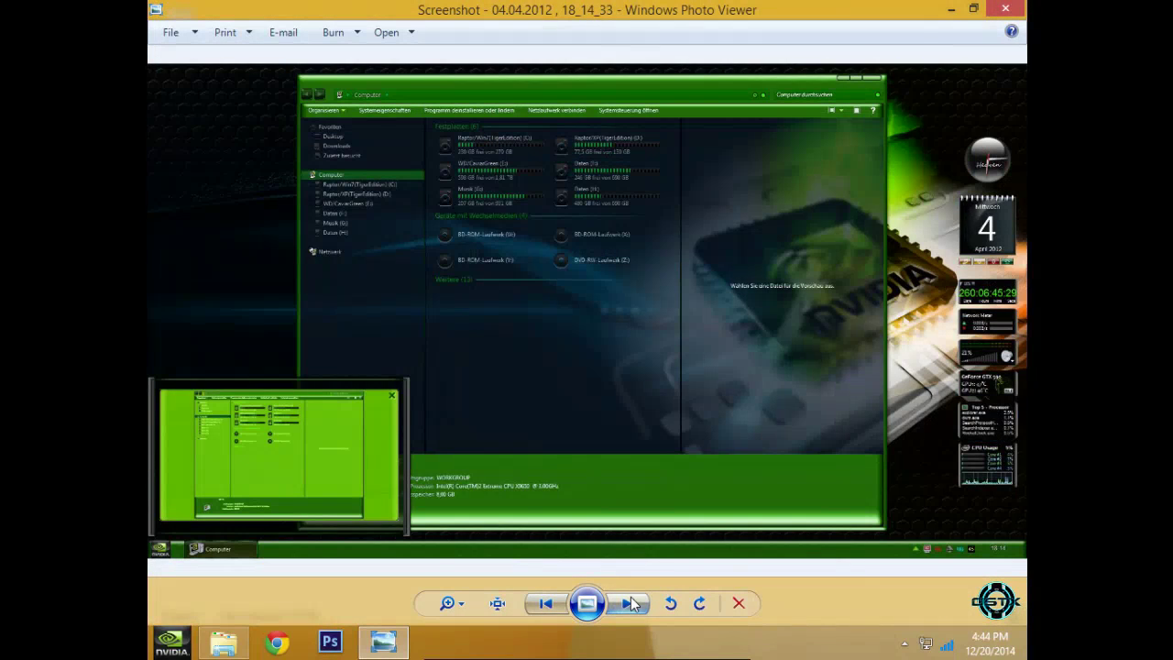
{"action": "left_click", "coordinate": [629, 603]}
{"action": "left_click", "coordinate": [629, 603]}
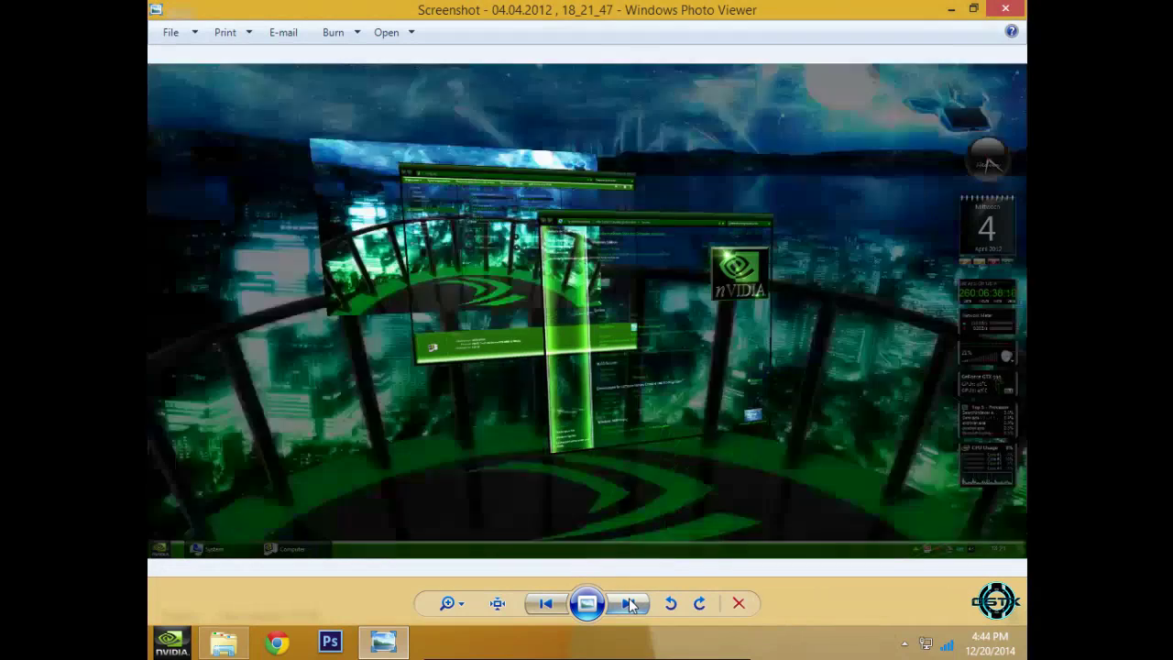
{"action": "left_click", "coordinate": [628, 603]}
{"action": "left_click", "coordinate": [628, 603]}
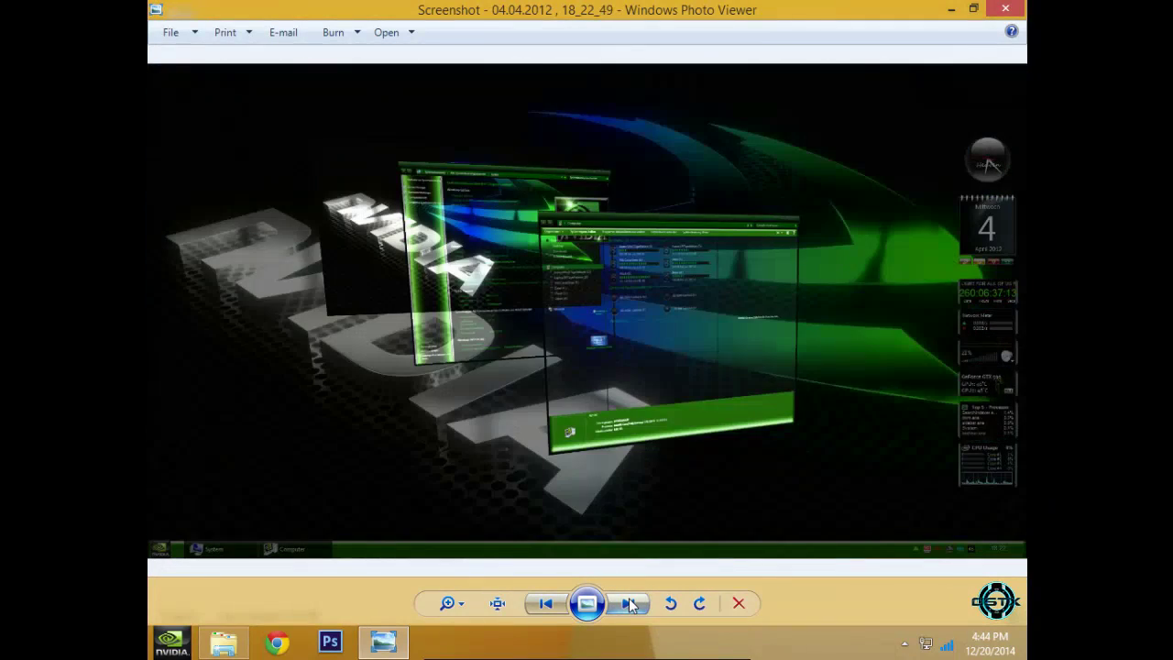
{"action": "left_click", "coordinate": [628, 602]}
{"action": "left_click", "coordinate": [1005, 9]}
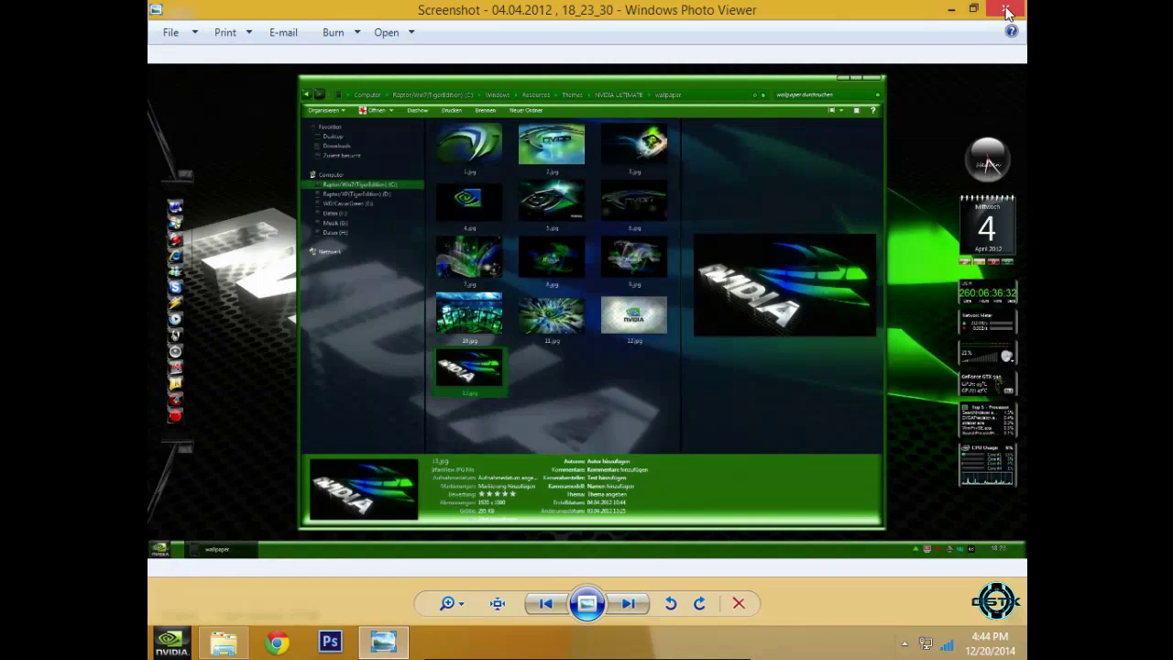
{"action": "left_click", "coordinate": [162, 36]}
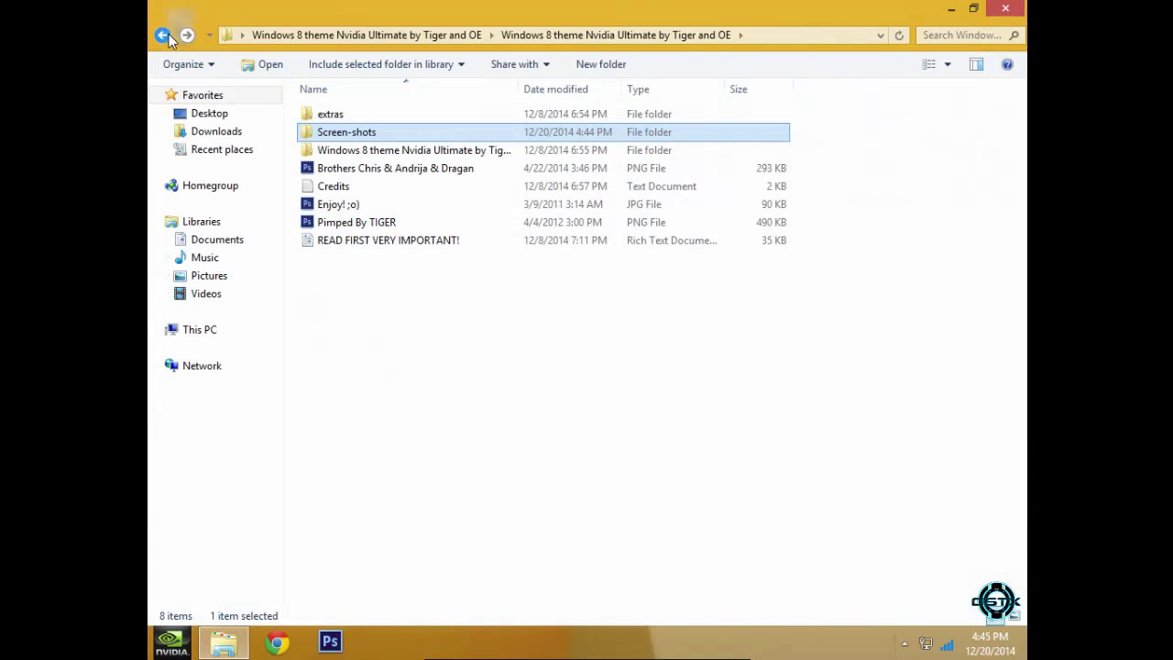
Install all four Times New Roman fonts from First install Fonts, replacing existing copies, then go back
{"action": "double_click", "coordinate": [385, 151]}
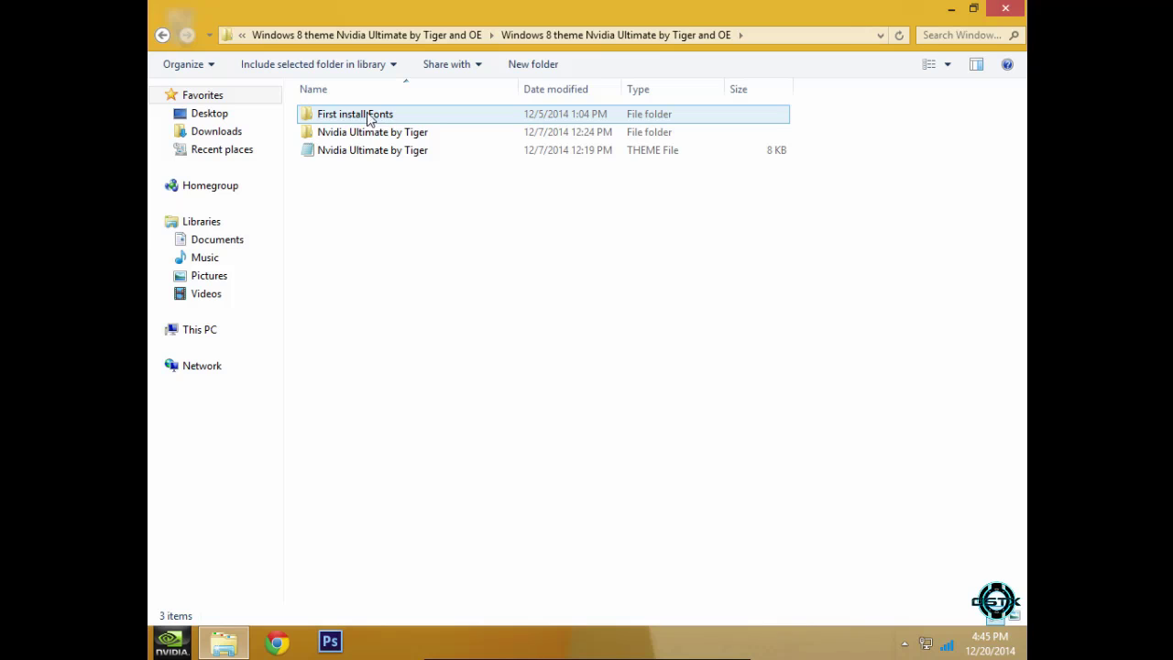
{"action": "double_click", "coordinate": [368, 119]}
{"action": "left_click_drag", "start_coordinate": [380, 187], "coordinate": [337, 115]}
{"action": "right_click", "coordinate": [337, 115]}
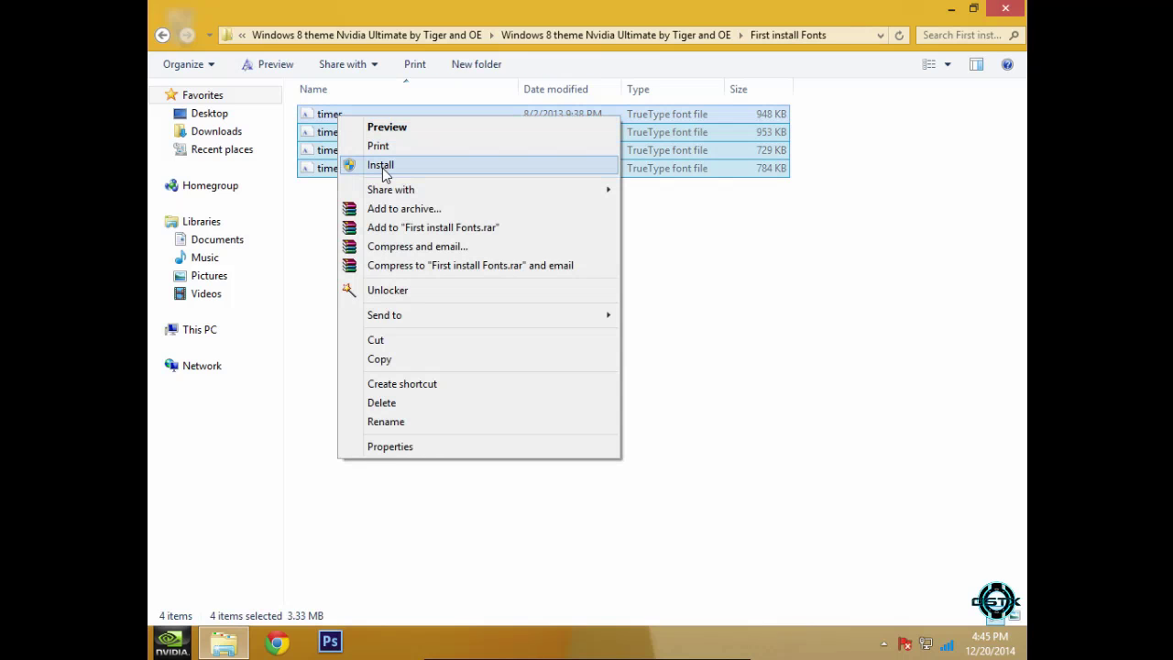
{"action": "left_click", "coordinate": [382, 167]}
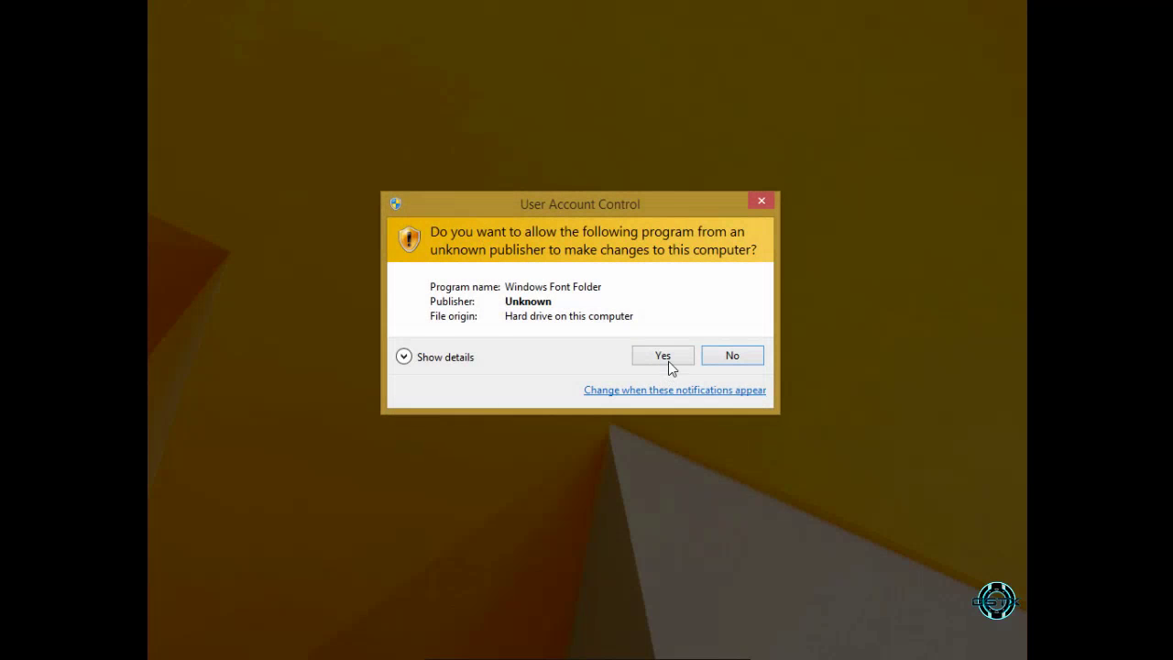
{"action": "left_click", "coordinate": [668, 361]}
{"action": "left_click", "coordinate": [577, 337]}
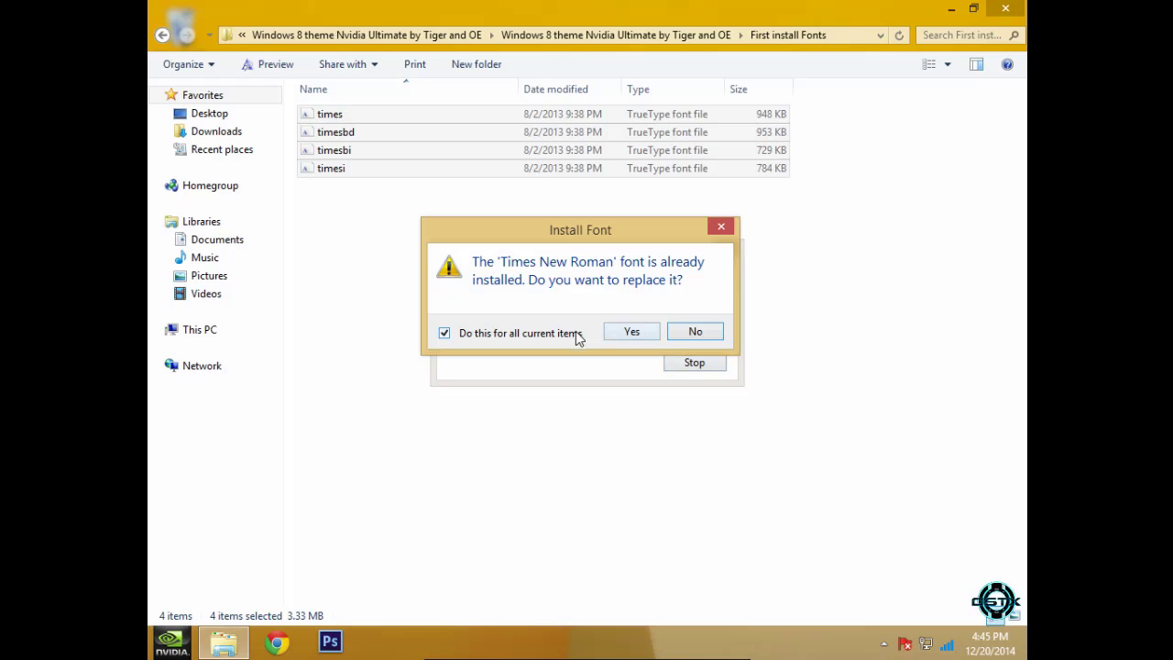
{"action": "left_click", "coordinate": [631, 331]}
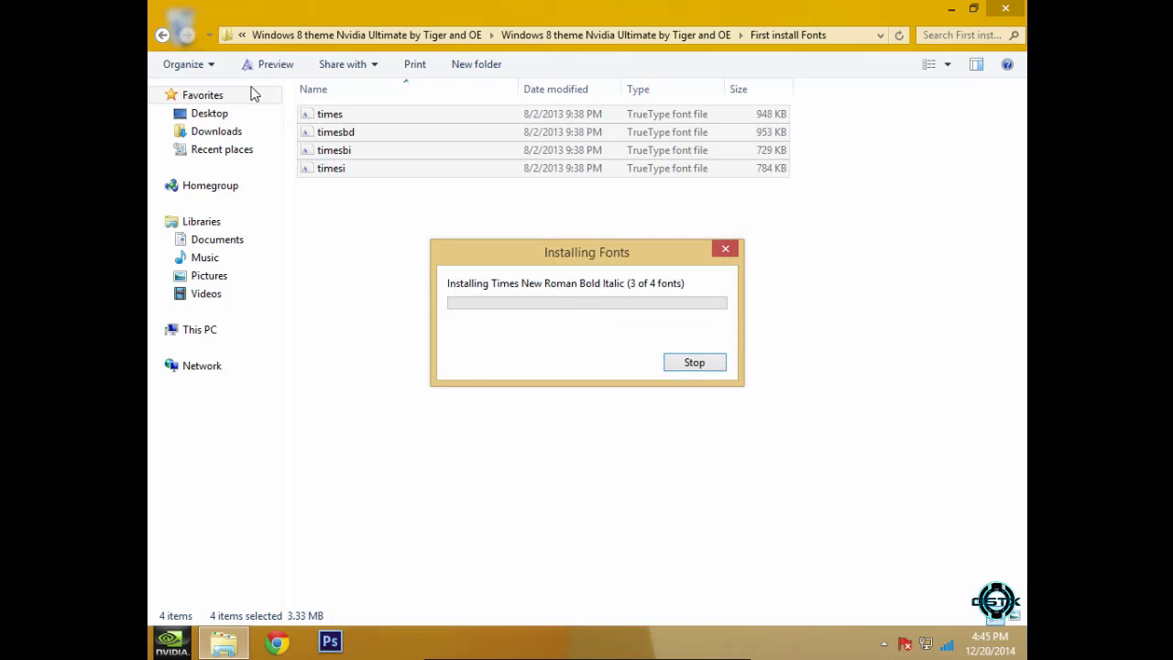
{"action": "left_click", "coordinate": [165, 38]}
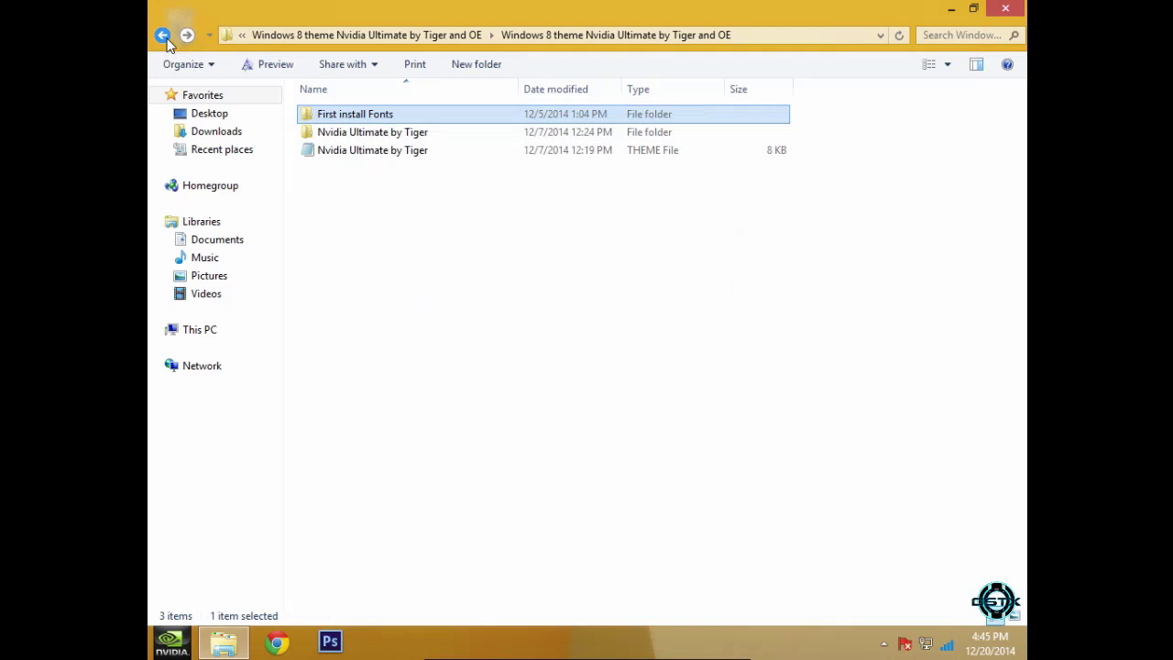
Copy the Nvidia Ultimate by Tiger folder and theme file and navigate to C:\Windows\Resources\Themes
{"action": "left_click", "coordinate": [371, 150]}
{"action": "right_click", "coordinate": [362, 131]}
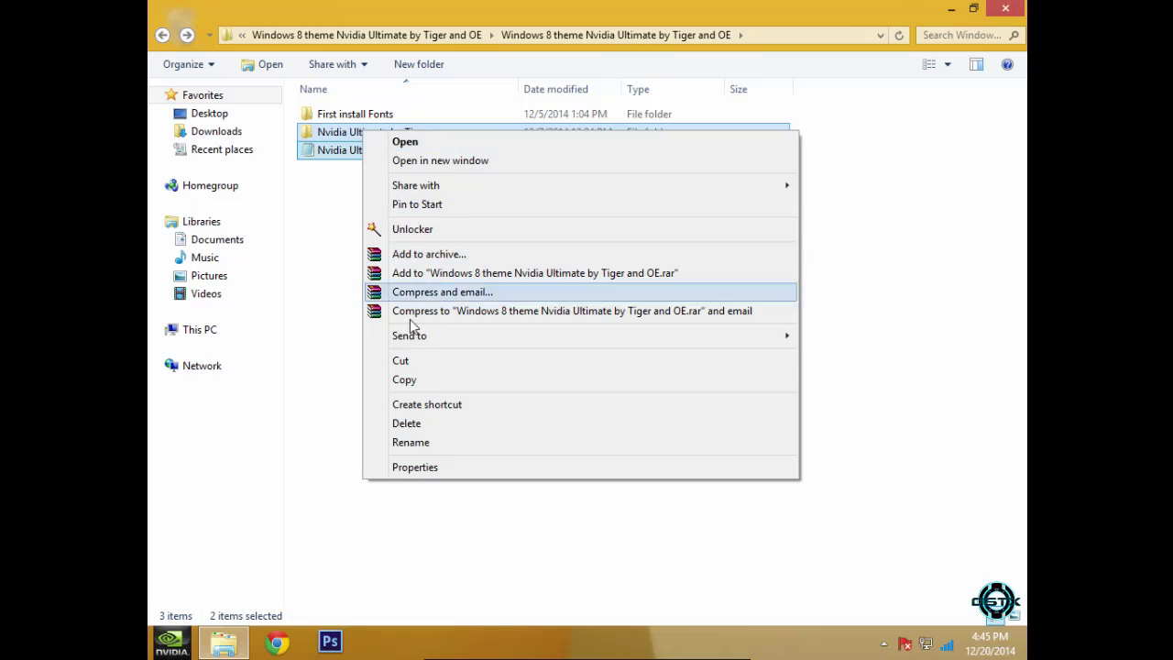
{"action": "left_click", "coordinate": [404, 379]}
{"action": "left_click", "coordinate": [222, 329]}
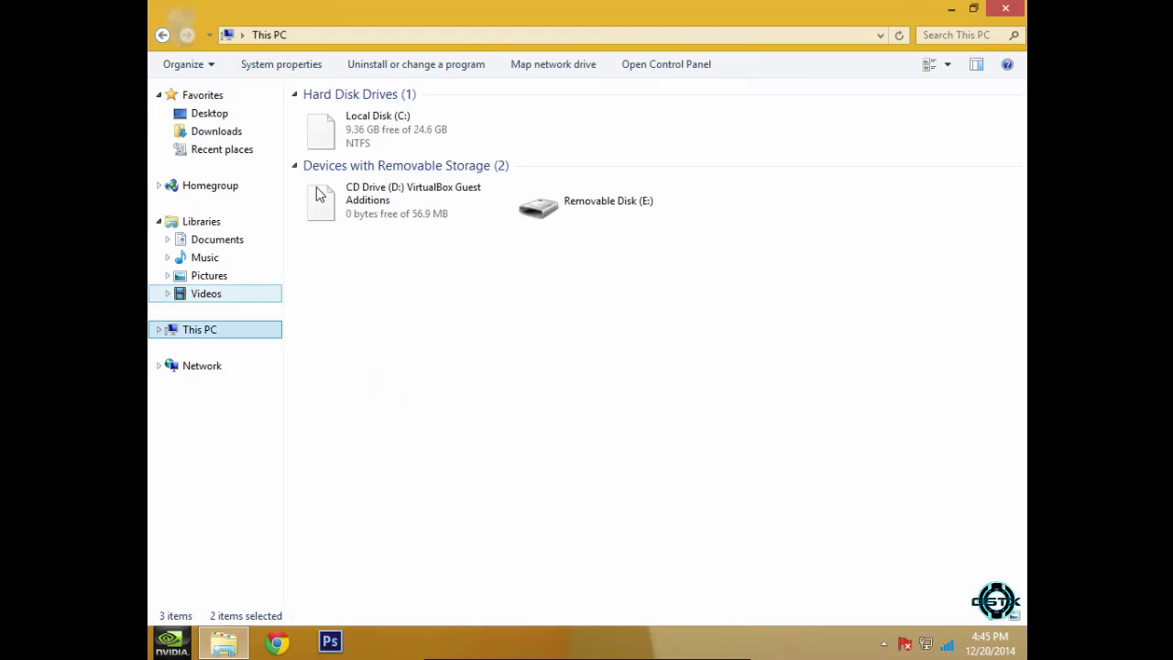
{"action": "double_click", "coordinate": [370, 125]}
{"action": "double_click", "coordinate": [349, 203]}
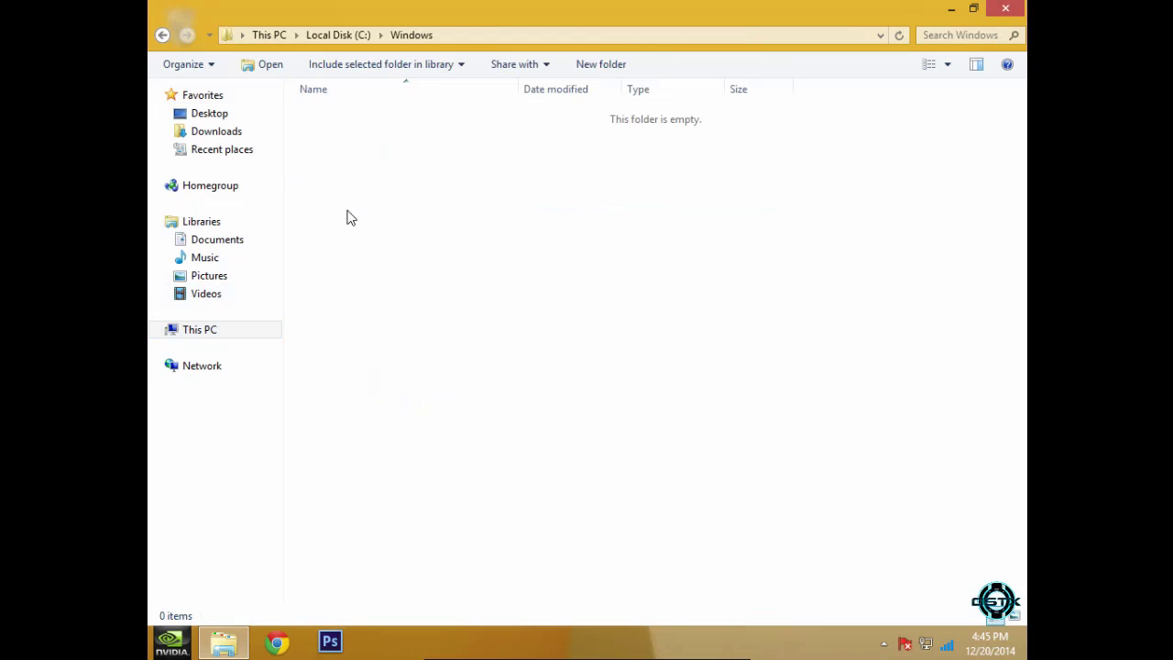
{"action": "left_click", "coordinate": [359, 227]}
{"action": "scroll", "coordinate": [422, 167], "scroll_direction": "down", "scroll_amount": 13}
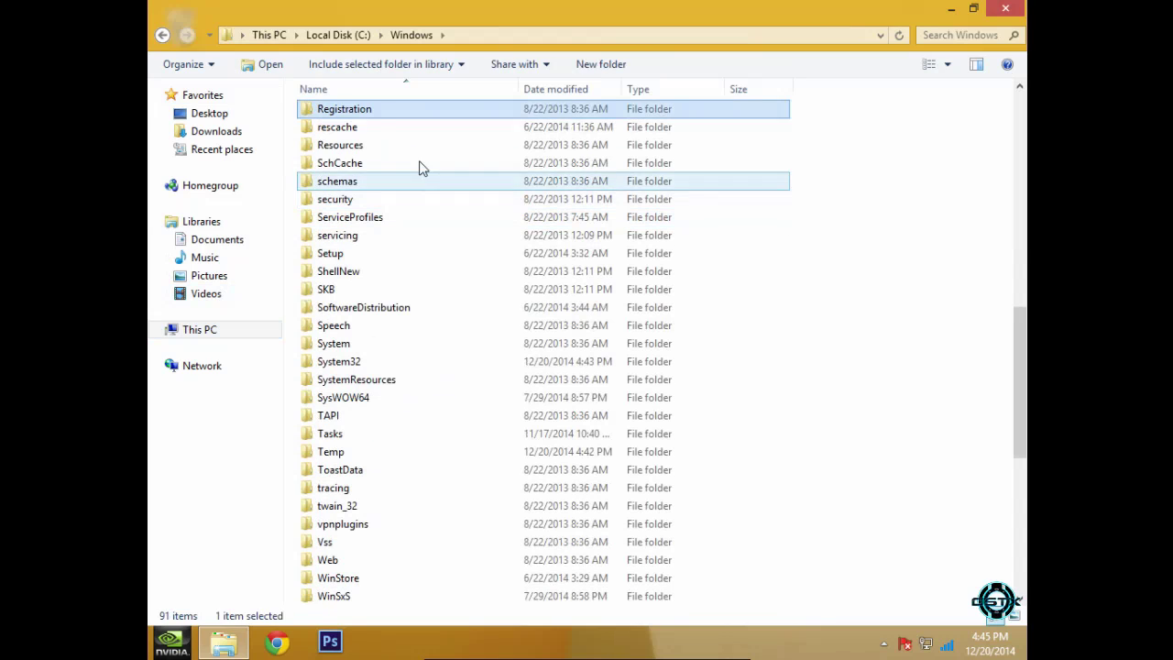
{"action": "double_click", "coordinate": [358, 146]}
{"action": "double_click", "coordinate": [348, 133]}
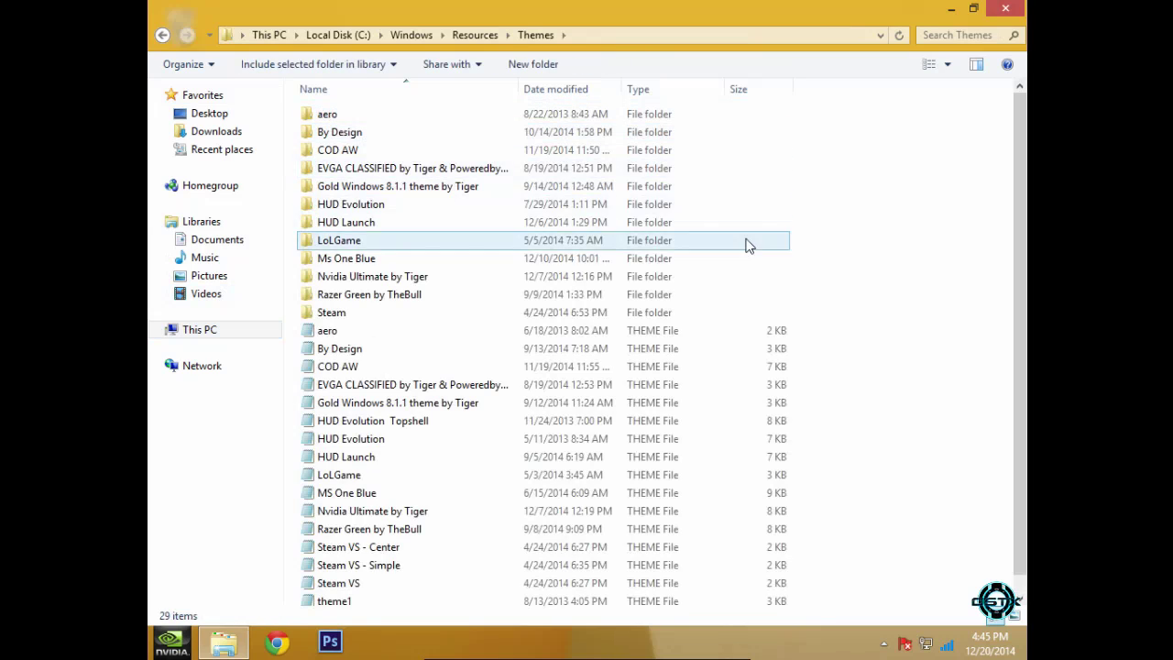
Paste them into Themes, replacing existing files with administrator permission for all items
{"action": "right_click", "coordinate": [870, 205]}
{"action": "left_click", "coordinate": [870, 330]}
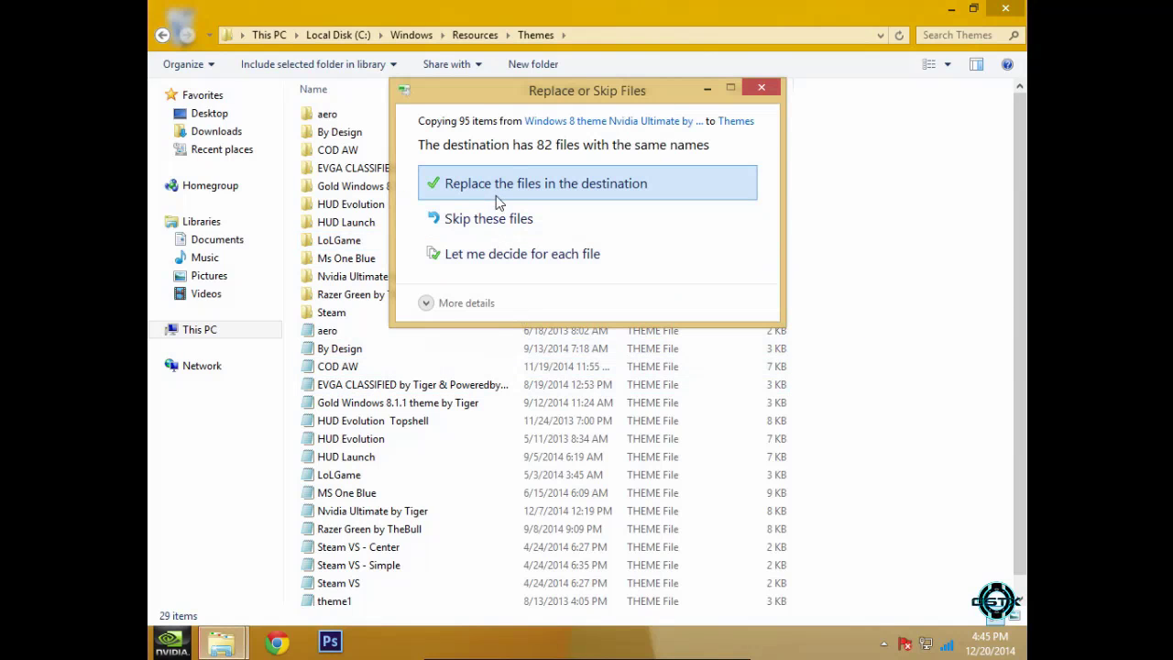
{"action": "left_click", "coordinate": [499, 187]}
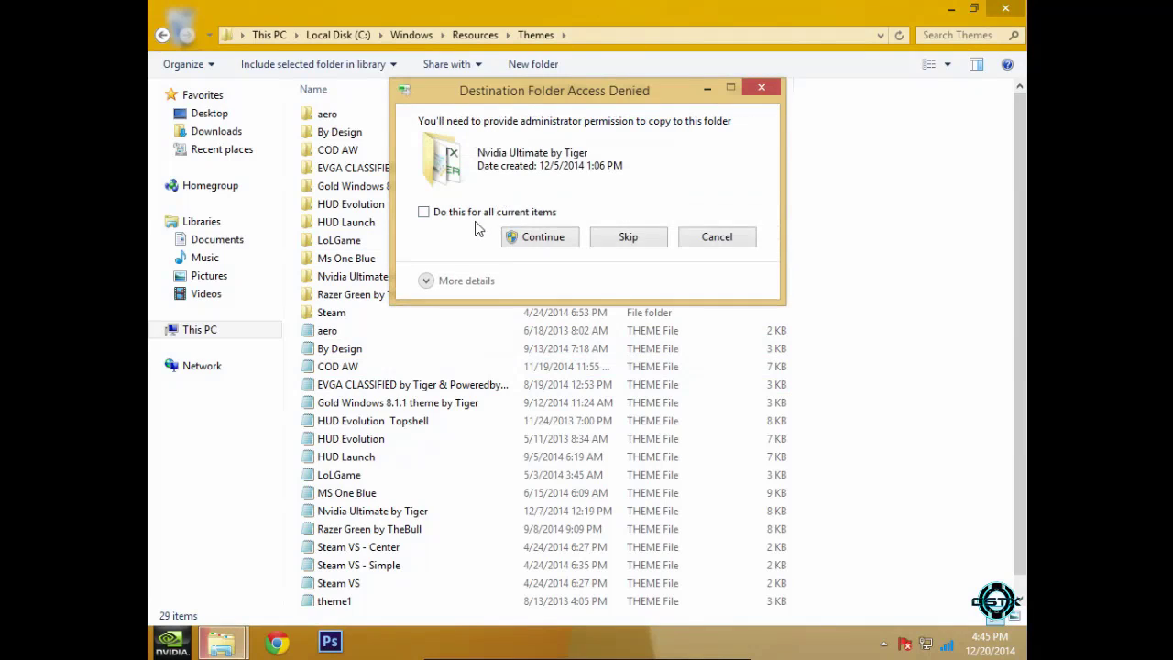
{"action": "left_click", "coordinate": [477, 213]}
{"action": "left_click", "coordinate": [516, 229]}
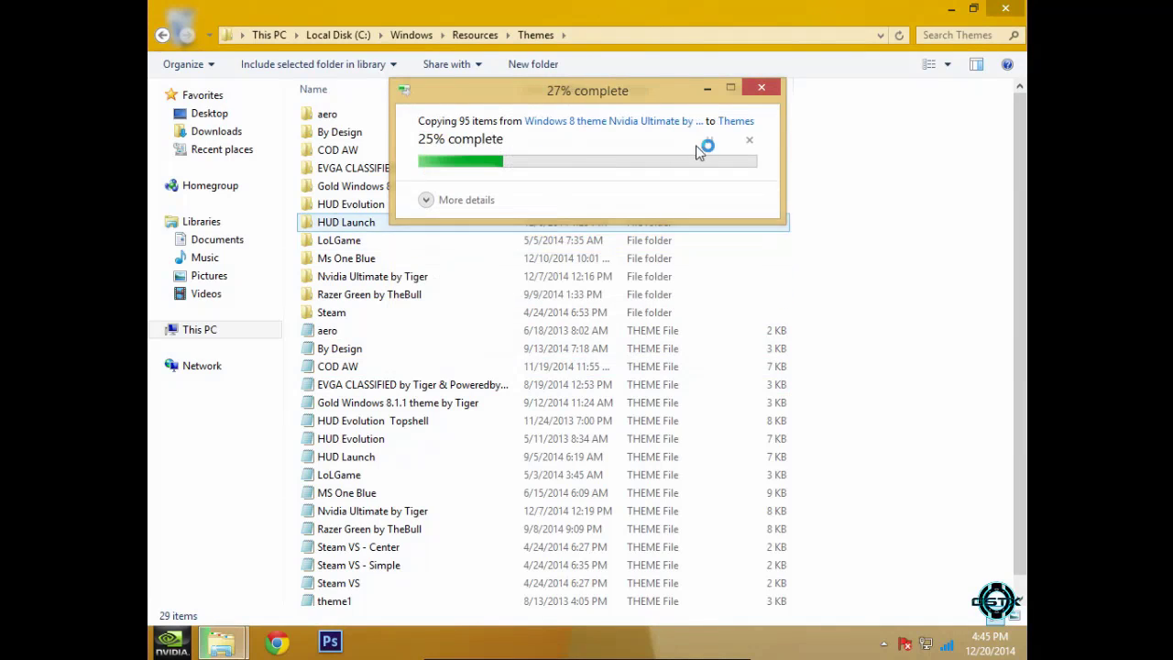
{"action": "left_click", "coordinate": [1000, 7]}
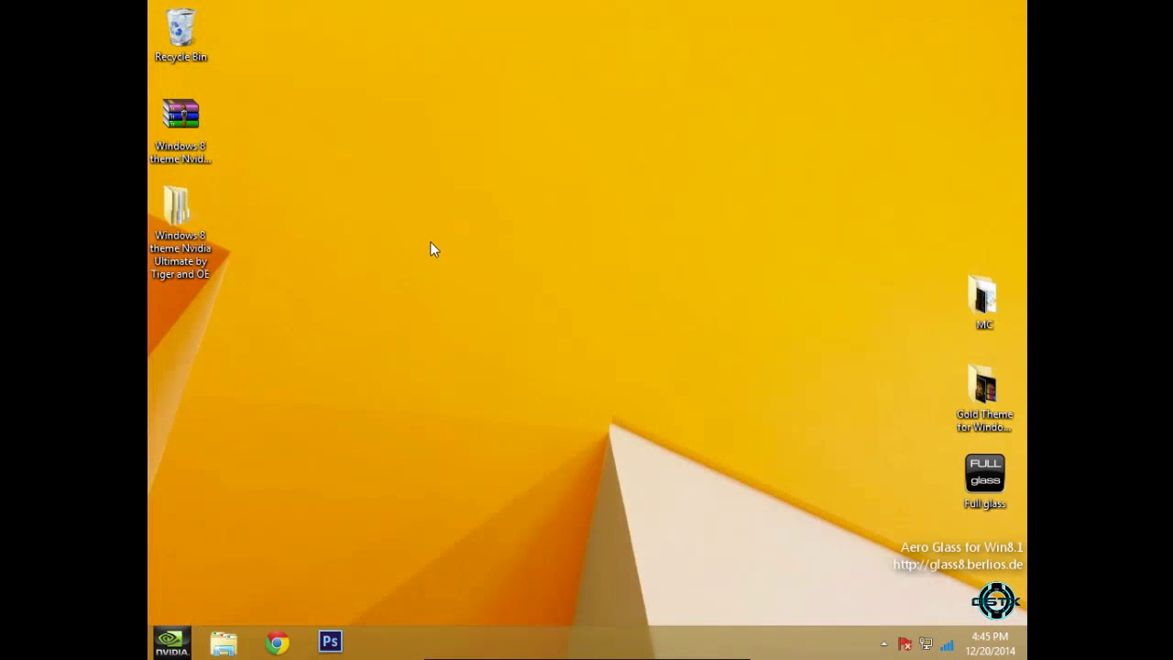
Apply the Nvidia Ultimate By Tiger theme from Personalization and close the window
{"action": "right_click", "coordinate": [430, 240]}
{"action": "left_click", "coordinate": [504, 425]}
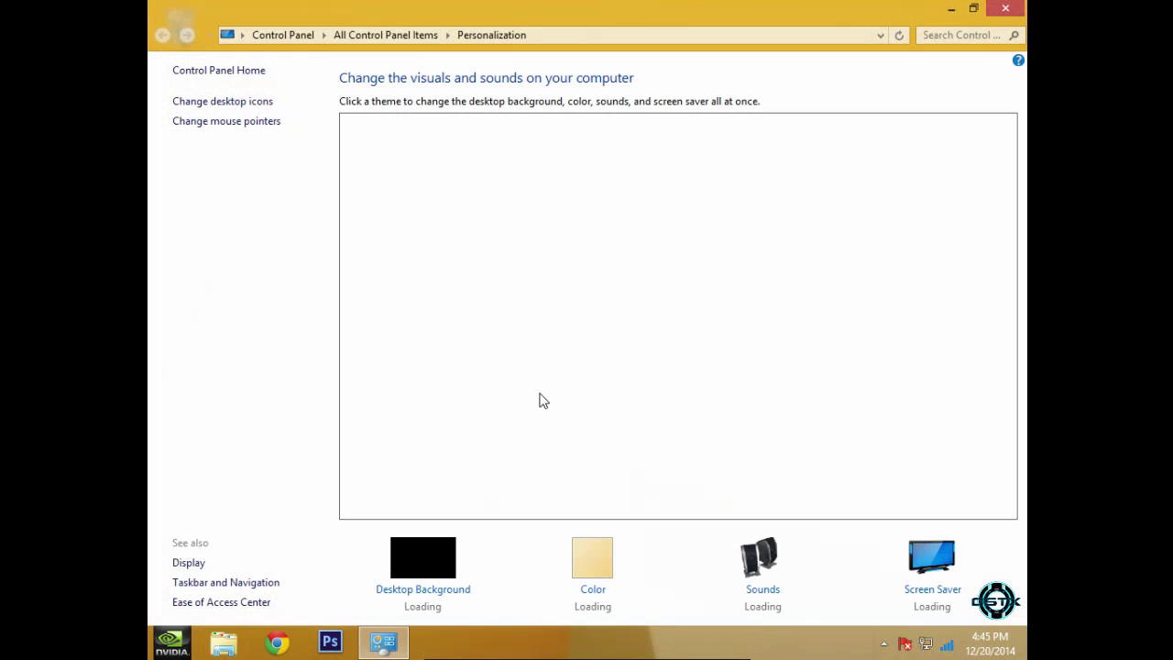
{"action": "scroll", "coordinate": [531, 397], "scroll_direction": "down", "scroll_amount": 3}
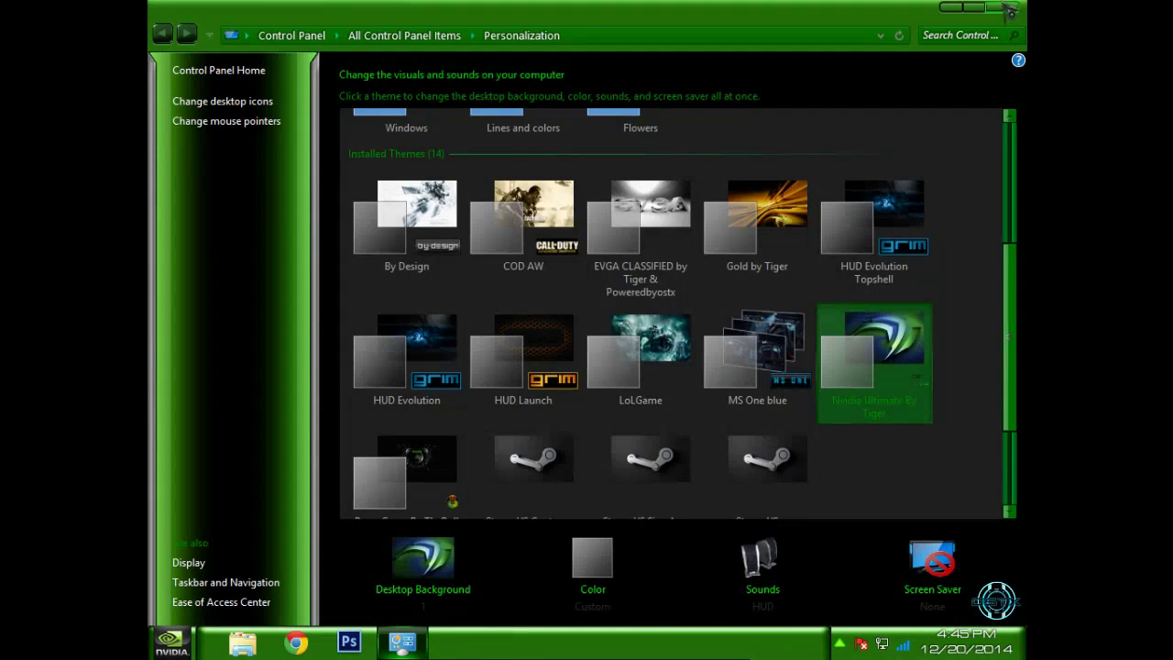
{"action": "left_click", "coordinate": [1005, 8]}
Refresh the desktop twice and view the restyled Start menu
{"action": "right_click", "coordinate": [403, 184]}
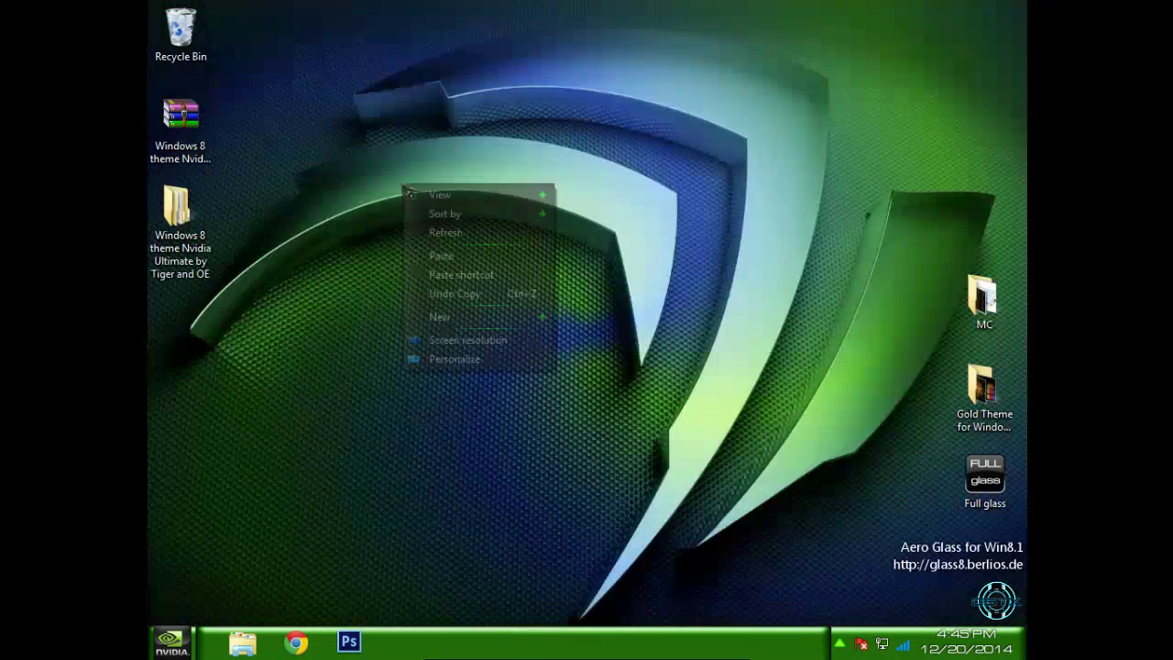
{"action": "left_click", "coordinate": [462, 240]}
{"action": "right_click", "coordinate": [447, 221]}
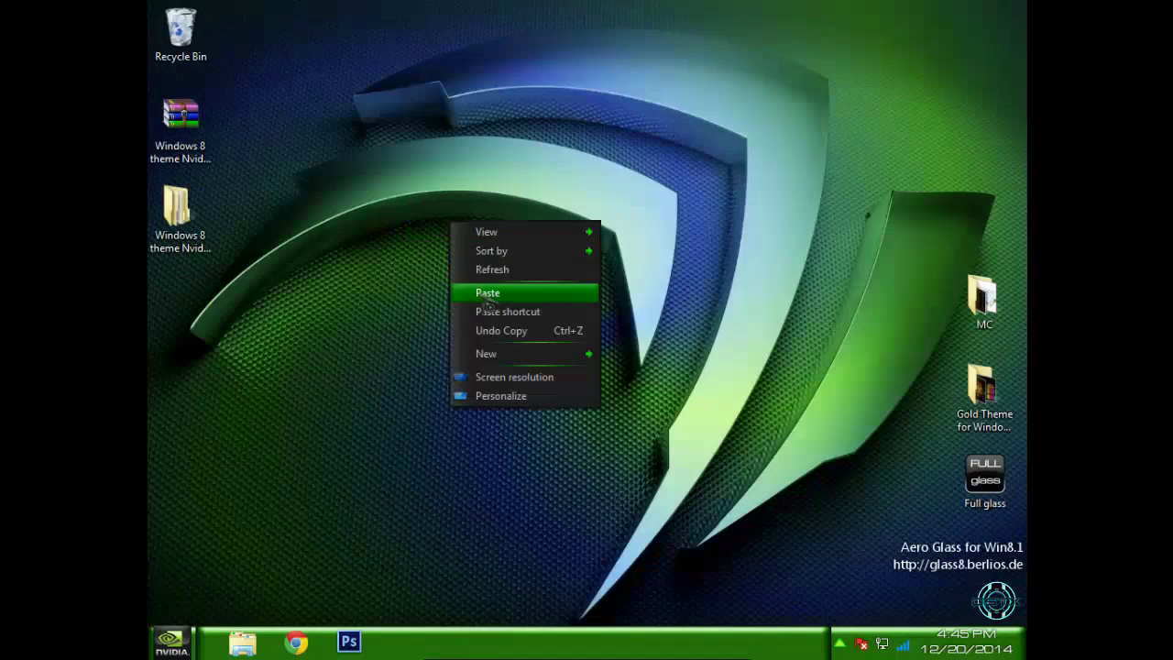
{"action": "left_click", "coordinate": [488, 273]}
{"action": "left_click", "coordinate": [172, 641]}
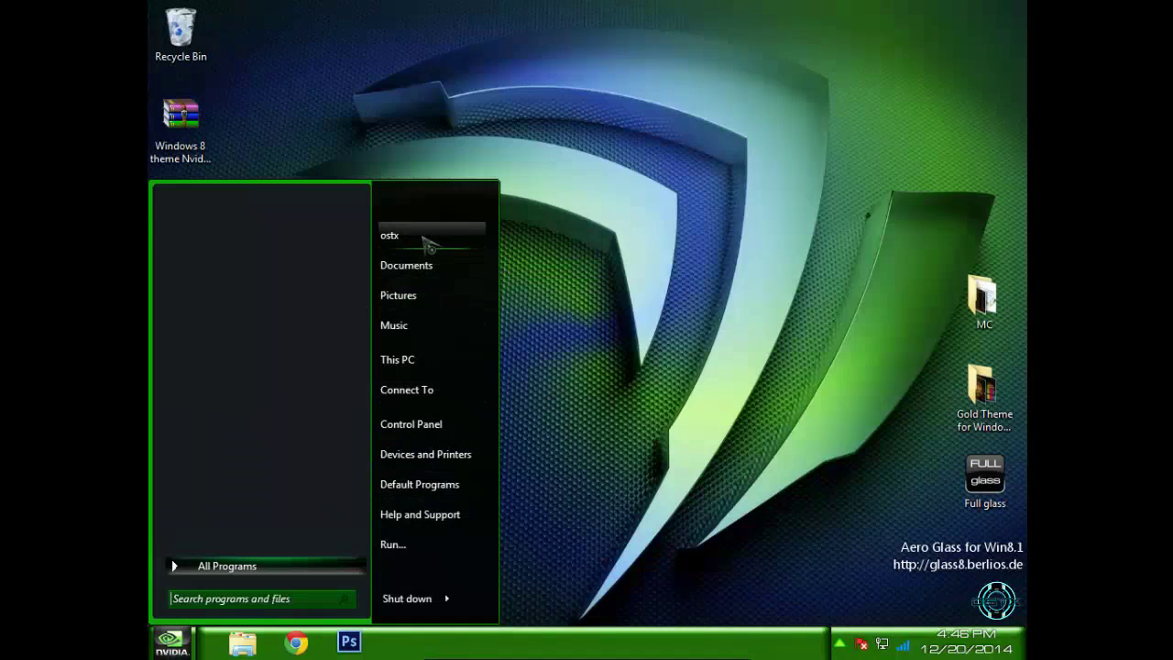
View the restyled Shut down submenu, then dismiss the Start menu
{"action": "left_click", "coordinate": [445, 598]}
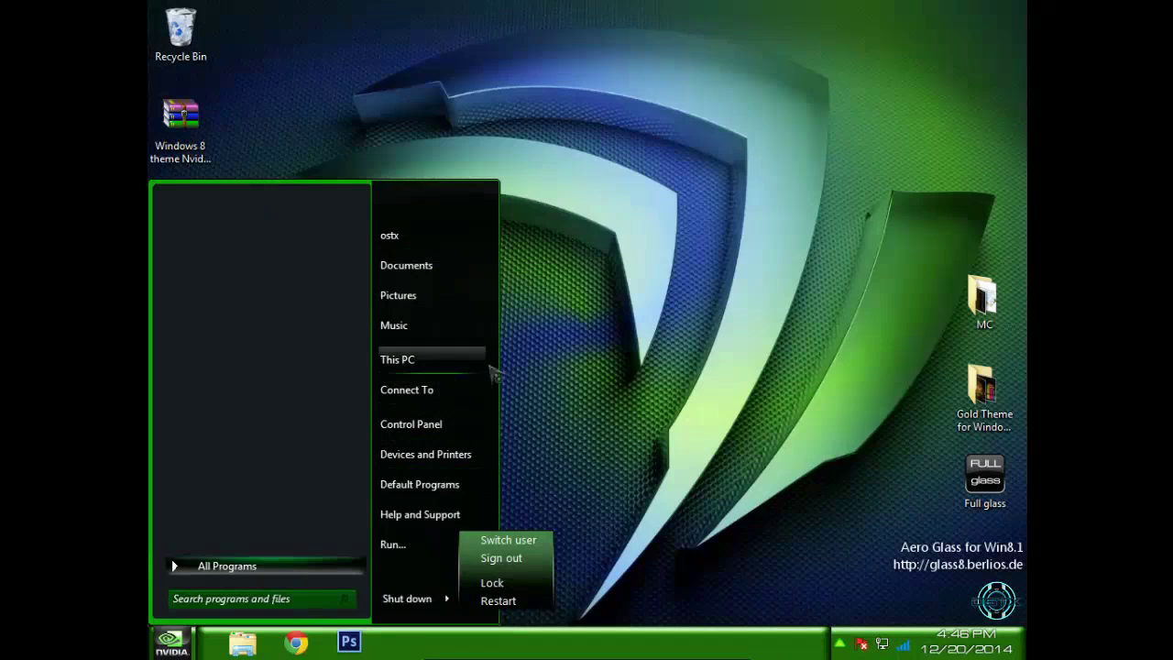
{"action": "left_click", "coordinate": [987, 467]}
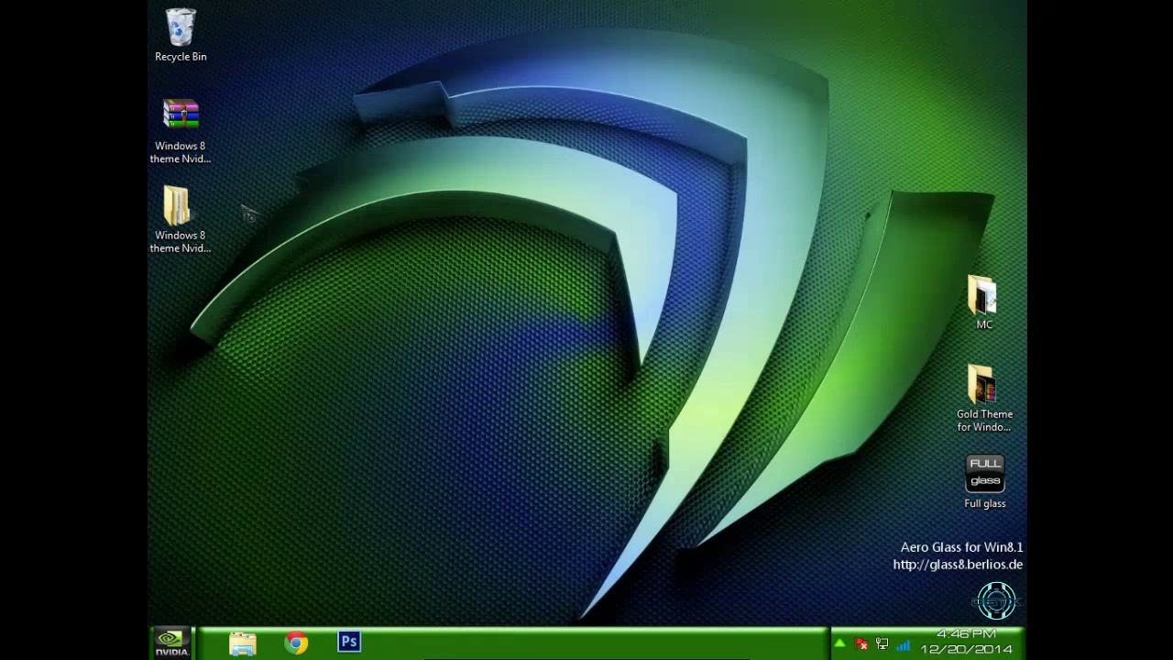
Open the theme folder's extras\Blackglass and inspect the Blackglass application's details
{"action": "left_click", "coordinate": [187, 219]}
{"action": "double_click", "coordinate": [187, 218]}
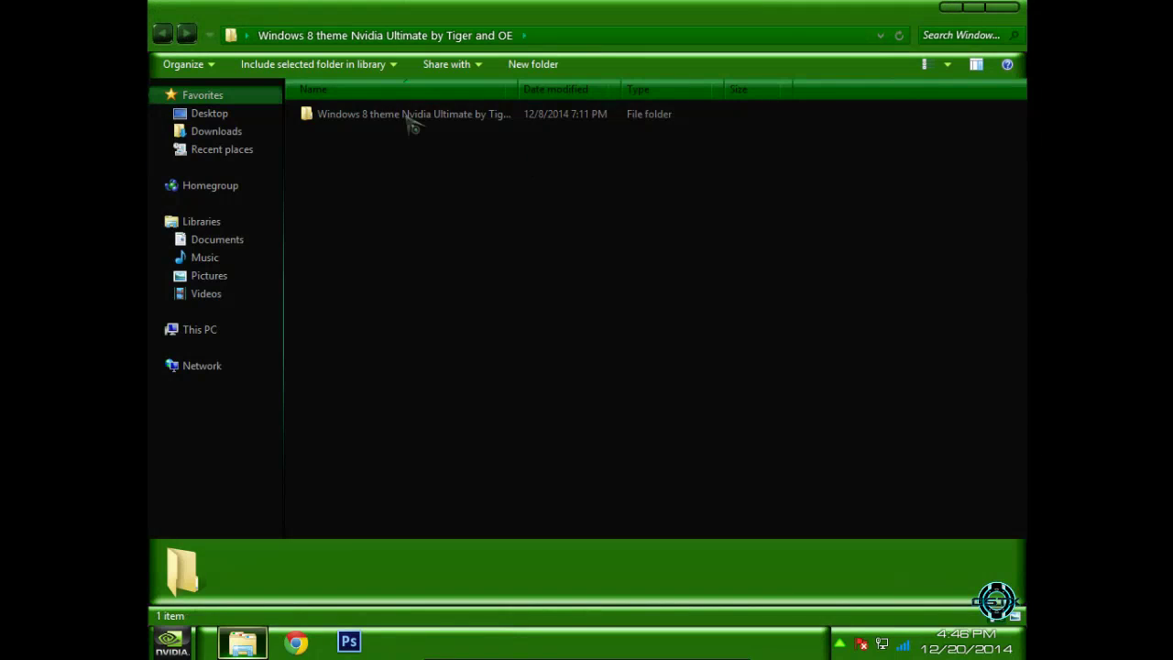
{"action": "double_click", "coordinate": [403, 122]}
{"action": "left_click", "coordinate": [399, 122]}
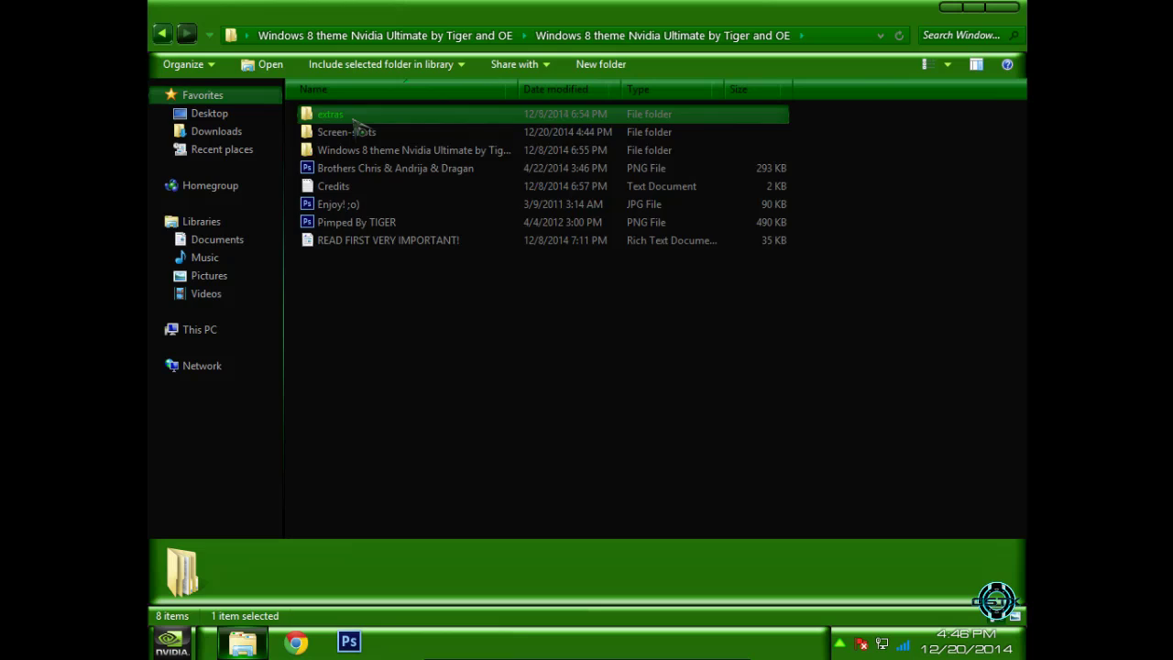
{"action": "double_click", "coordinate": [358, 120]}
{"action": "double_click", "coordinate": [357, 116]}
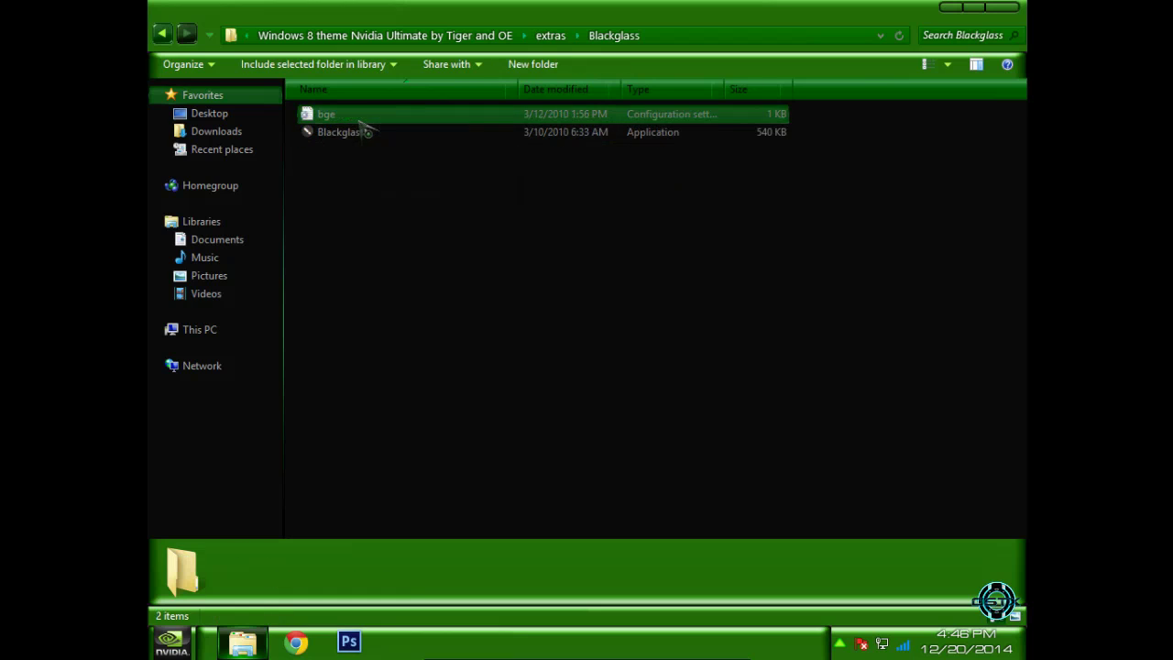
{"action": "left_click", "coordinate": [344, 133]}
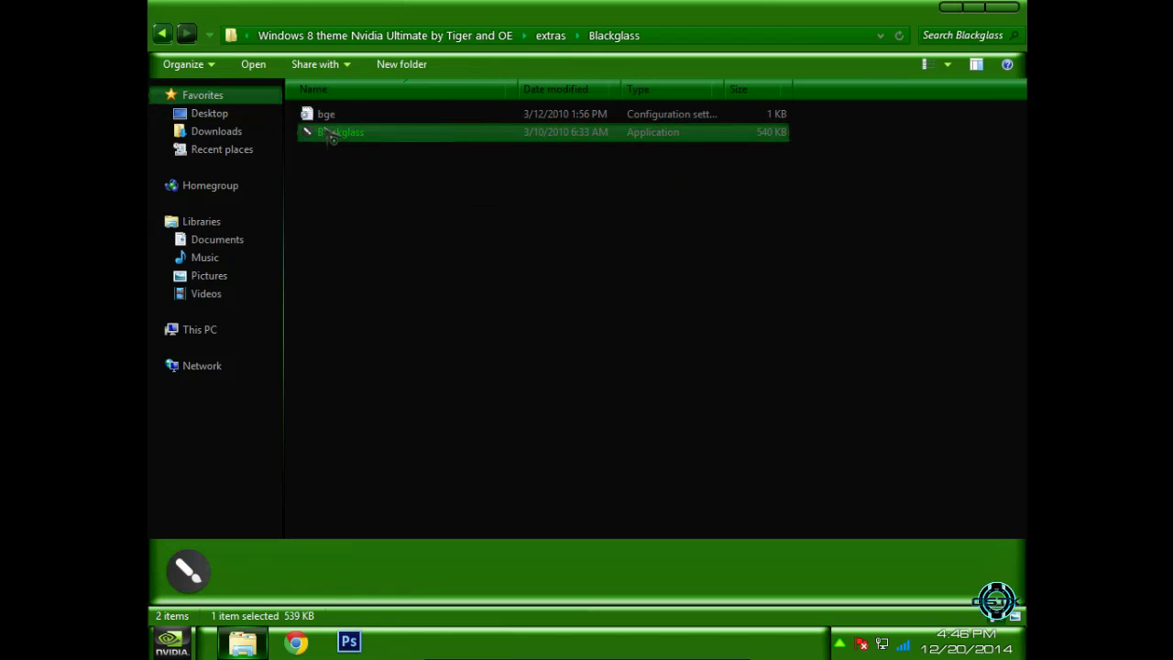
{"action": "left_click", "coordinate": [504, 191]}
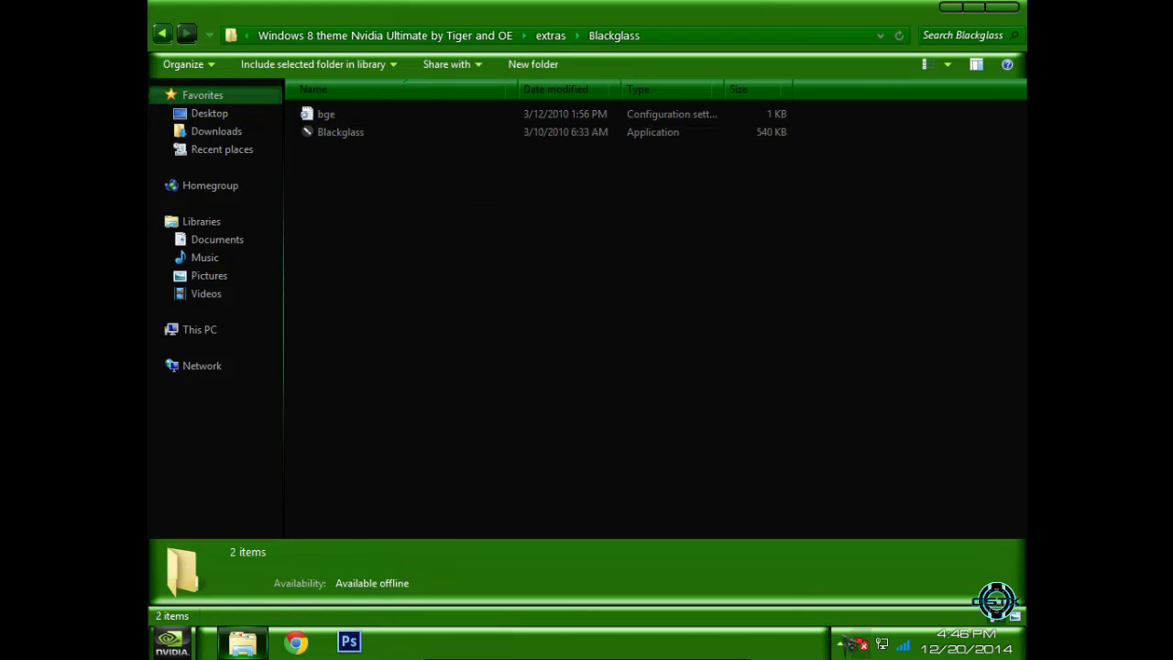
{"action": "left_click", "coordinate": [840, 642]}
Preview the Samurize Declassified v3 image from Rocket Dock Skin\metal black in Photo Viewer, then close both windows
{"action": "left_click", "coordinate": [161, 34]}
{"action": "double_click", "coordinate": [356, 132]}
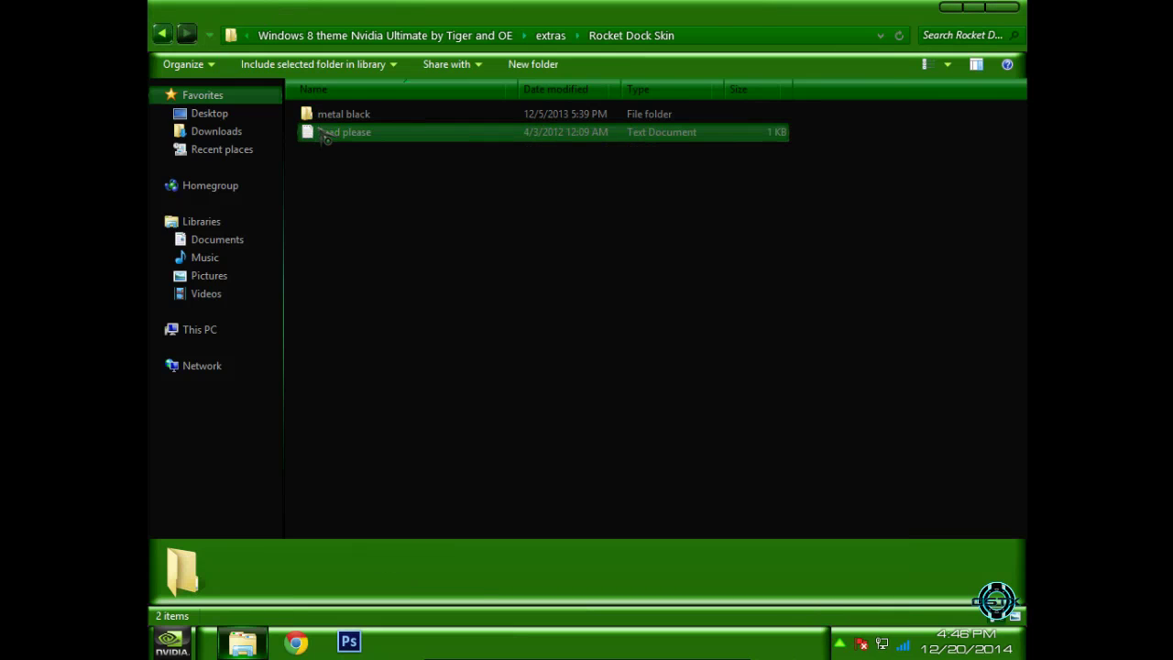
{"action": "double_click", "coordinate": [363, 117]}
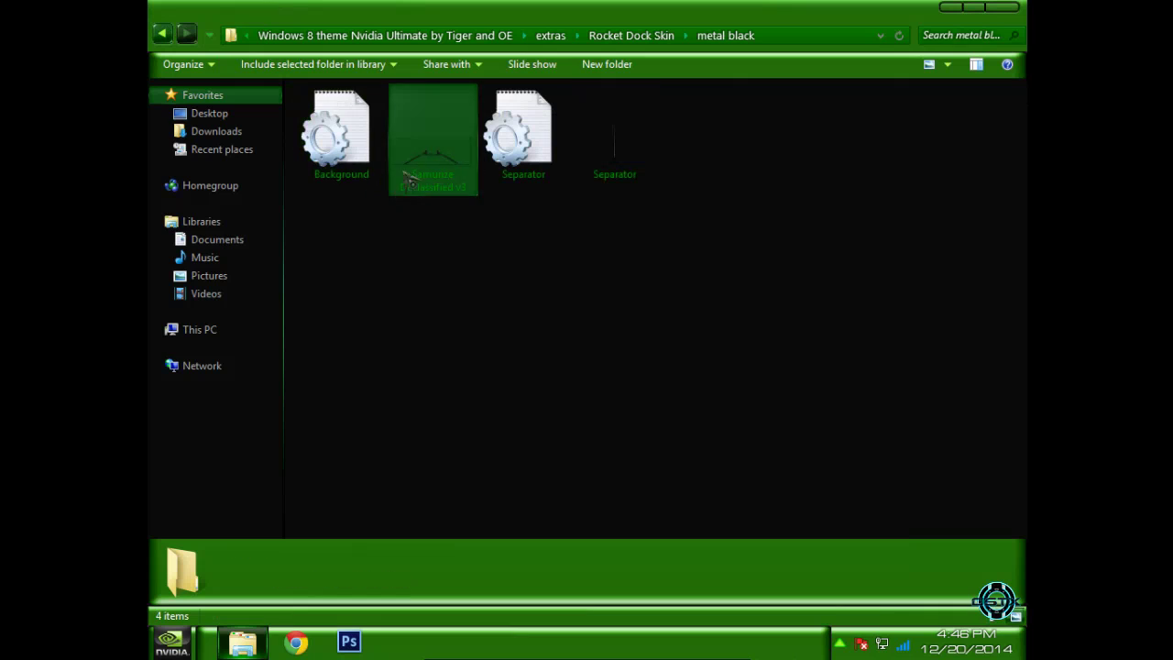
{"action": "right_click", "coordinate": [414, 148]}
{"action": "mouse_move", "coordinate": [513, 292]}
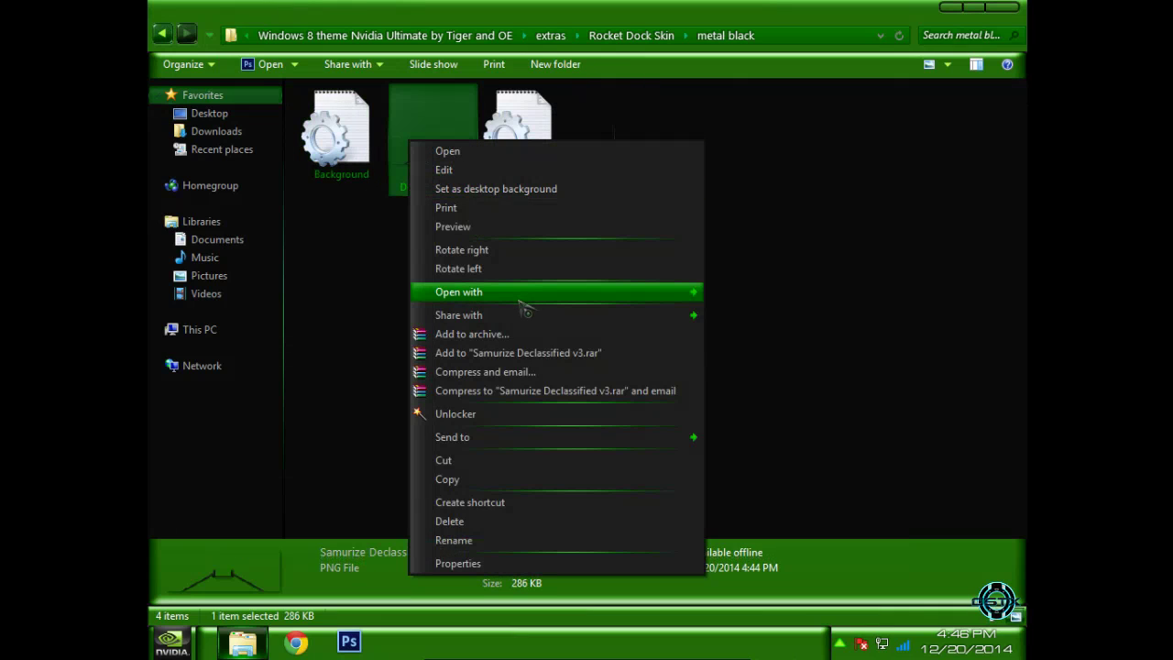
{"action": "left_click", "coordinate": [762, 352]}
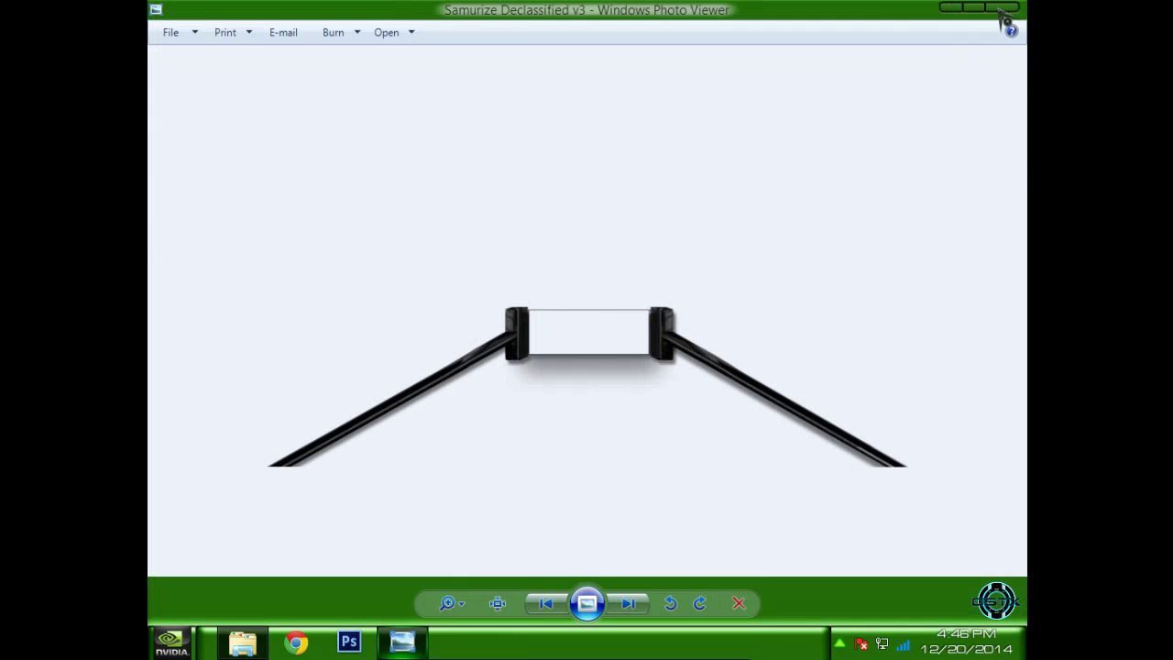
{"action": "left_click", "coordinate": [1001, 10]}
{"action": "left_click", "coordinate": [1001, 9]}
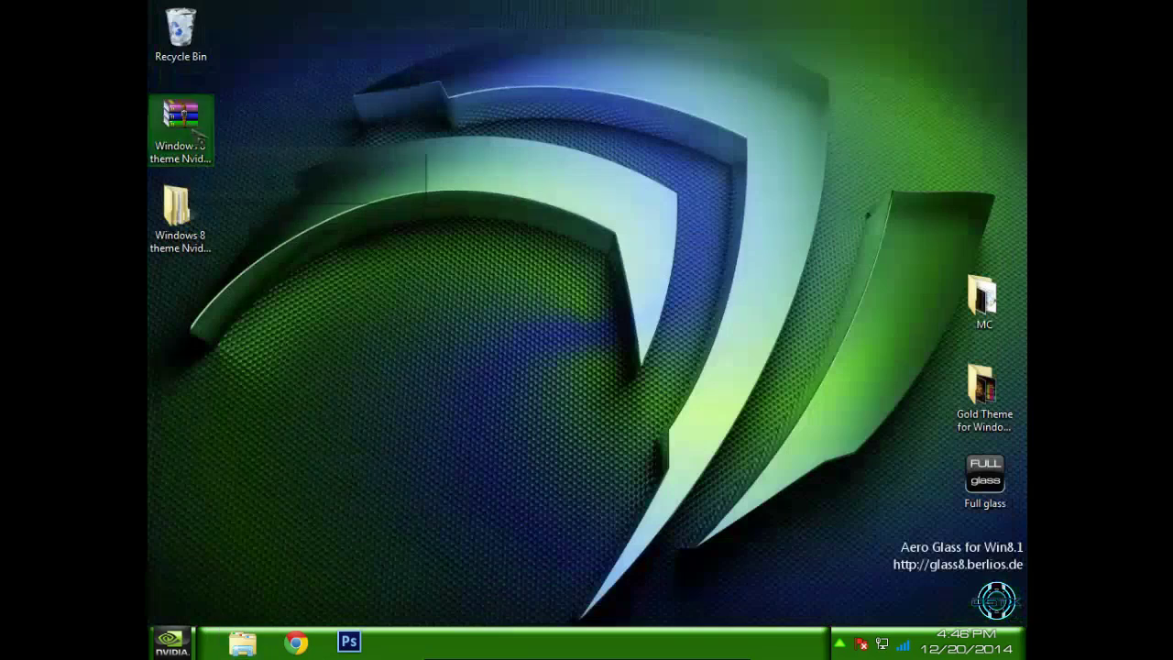
View This PC's drives in a full-screen Explorer window, then close it
{"action": "double_click", "coordinate": [172, 213]}
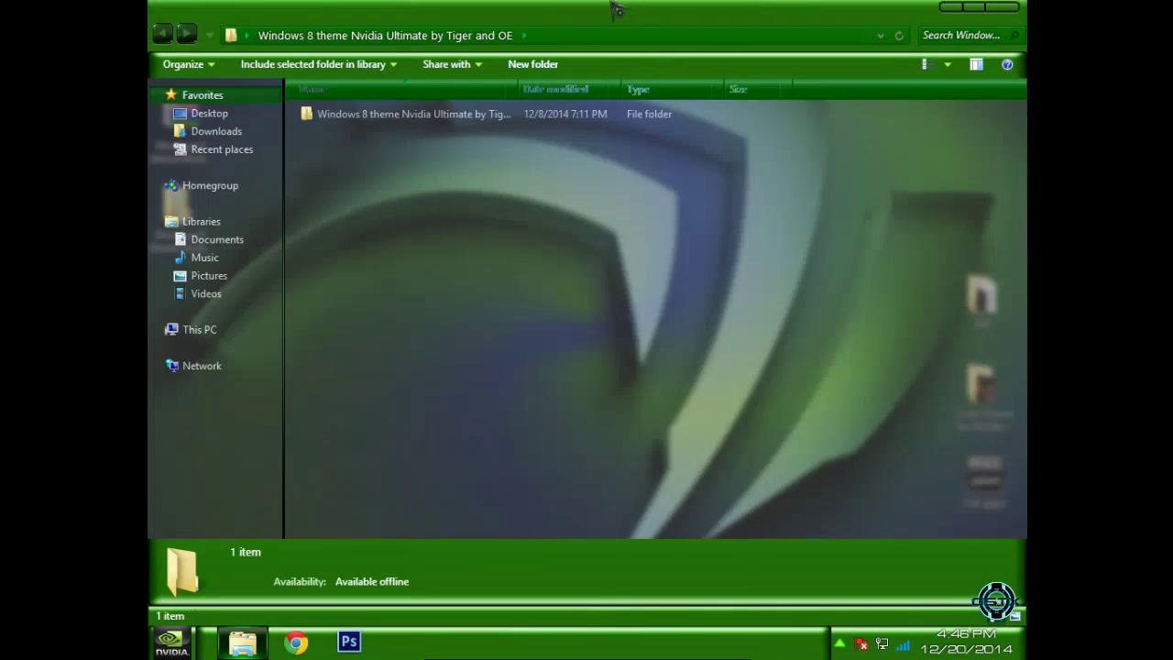
{"action": "left_click_drag", "start_coordinate": [618, 13], "coordinate": [631, 52]}
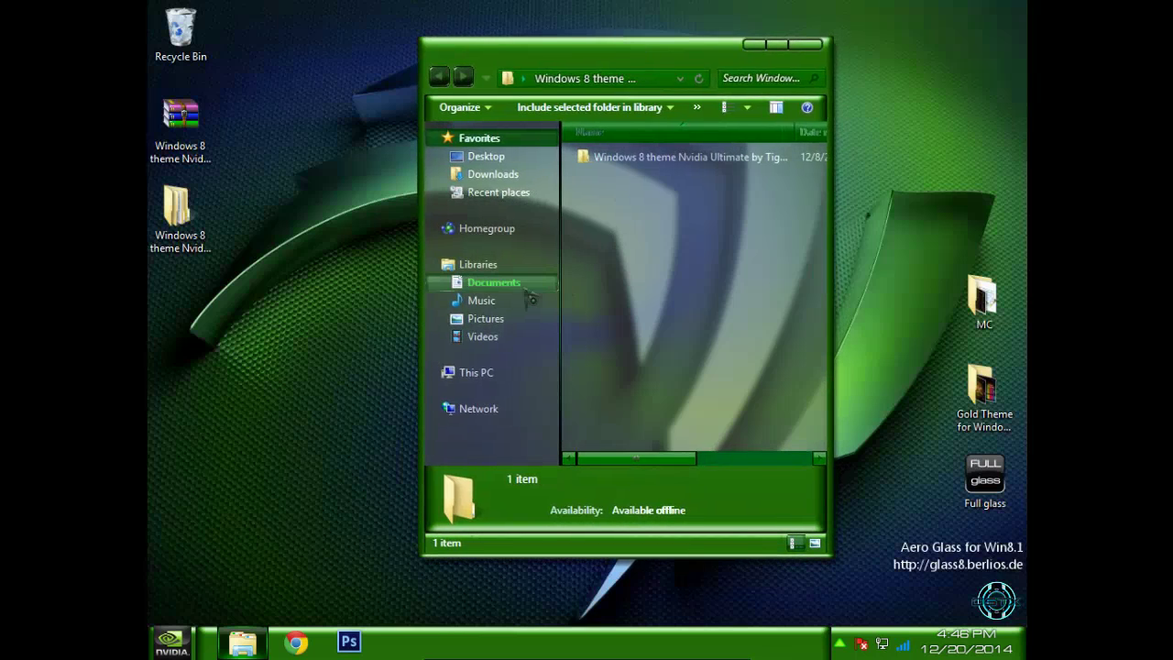
{"action": "left_click", "coordinate": [494, 373]}
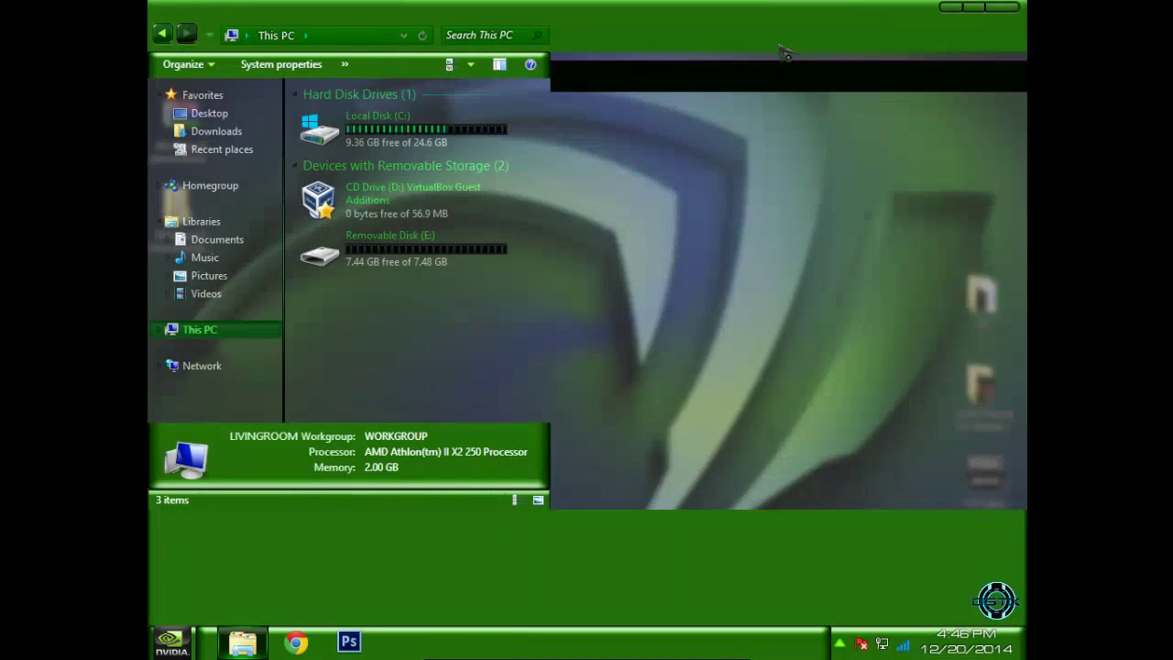
{"action": "double_click", "coordinate": [486, 44]}
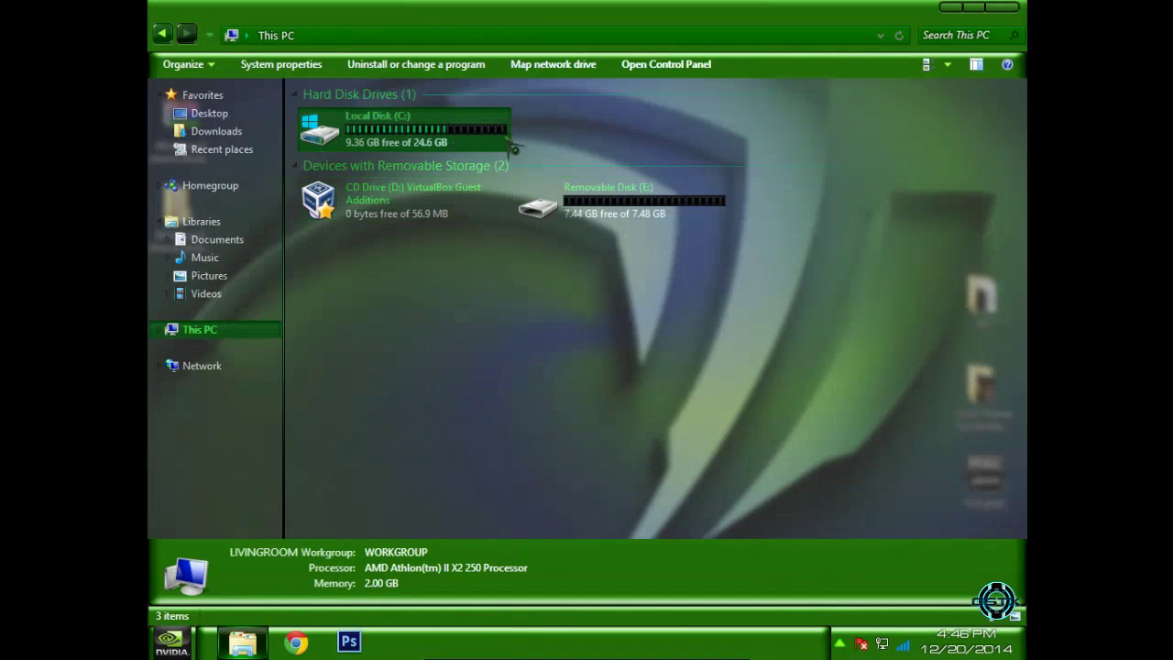
{"action": "left_click", "coordinate": [1014, 15]}
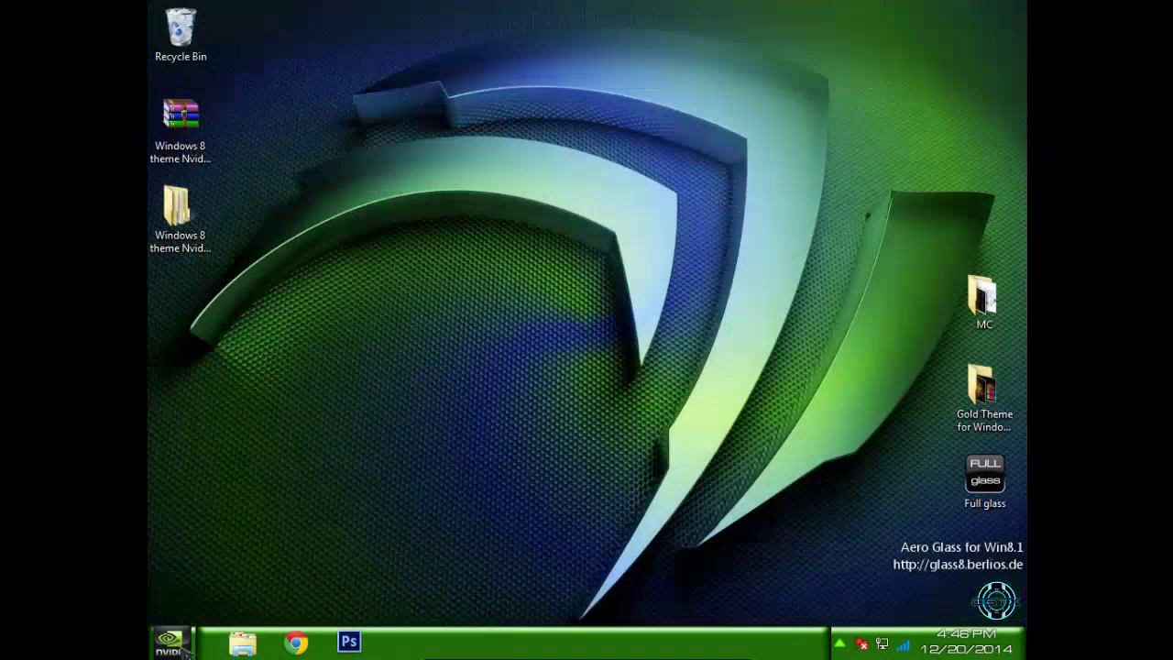
Review This PC's System properties page from Start, close it, and reopen the Start menu
{"action": "left_click", "coordinate": [183, 646]}
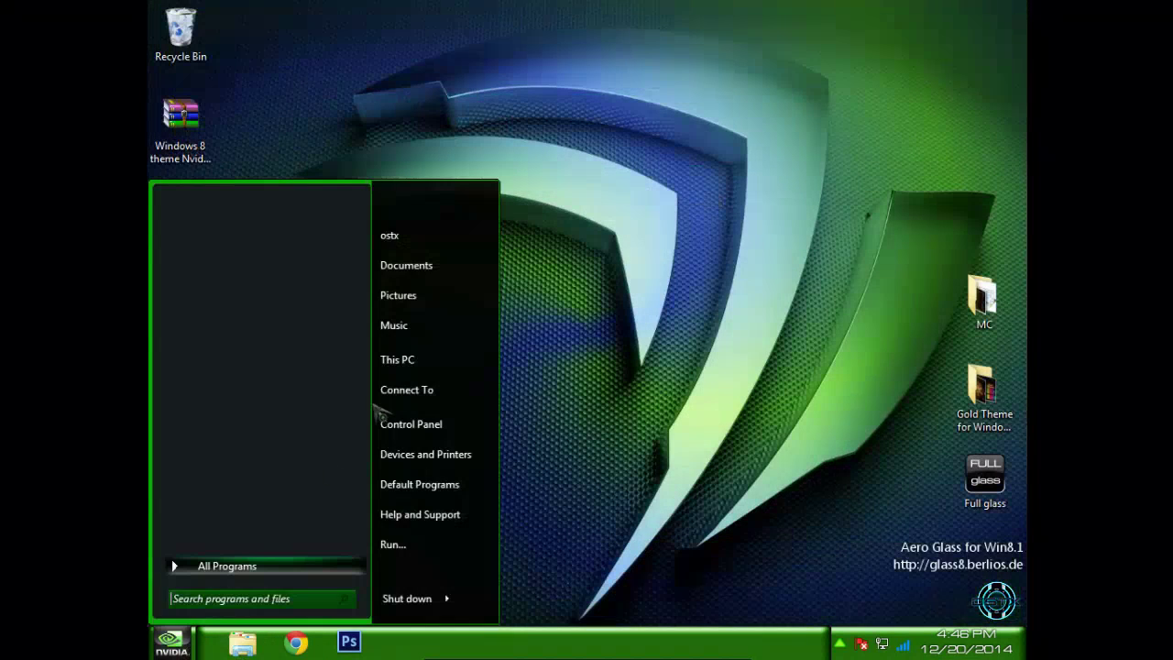
{"action": "right_click", "coordinate": [438, 371]}
{"action": "left_click", "coordinate": [481, 522]}
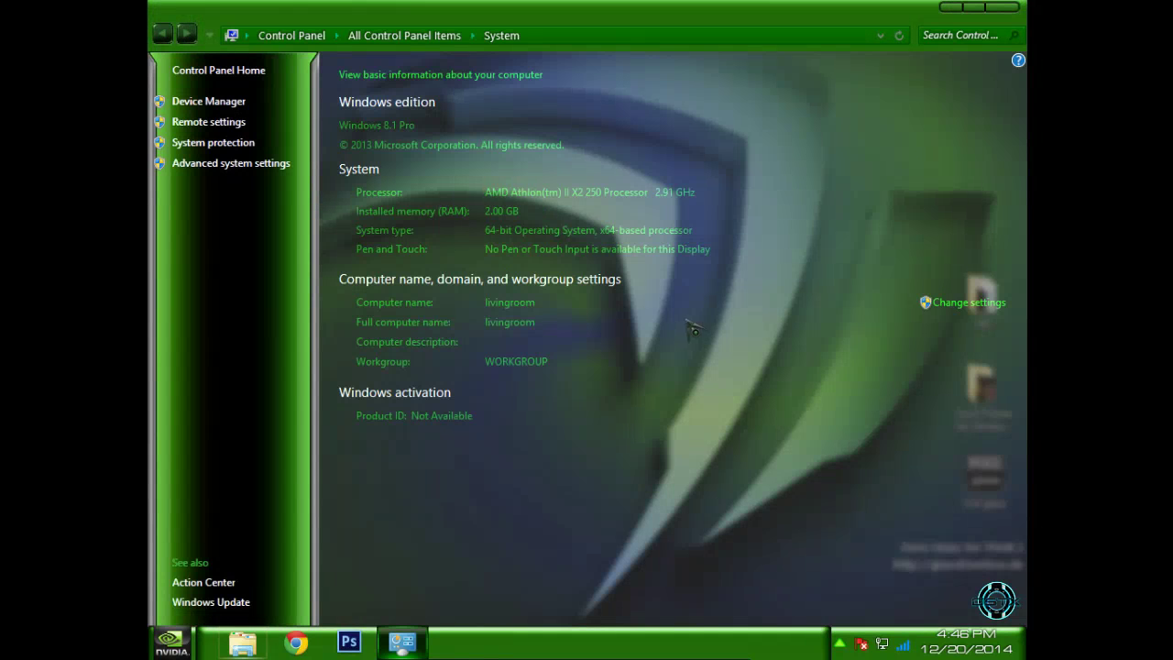
{"action": "double_click", "coordinate": [583, 11]}
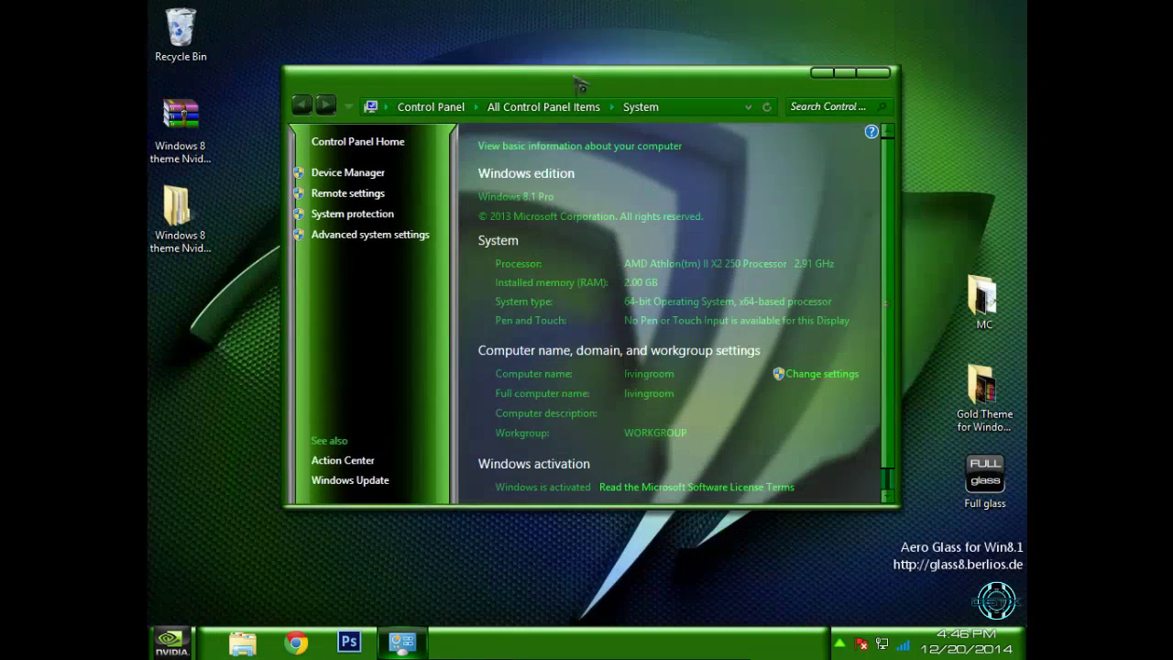
{"action": "left_click", "coordinate": [828, 79]}
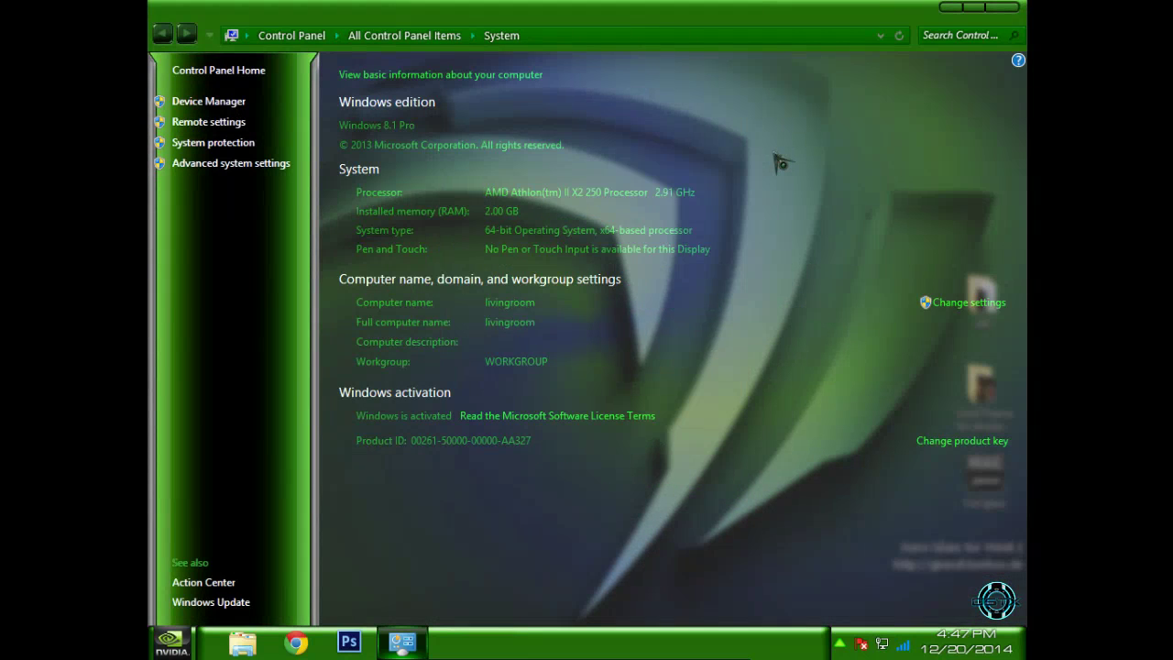
{"action": "double_click", "coordinate": [476, 12]}
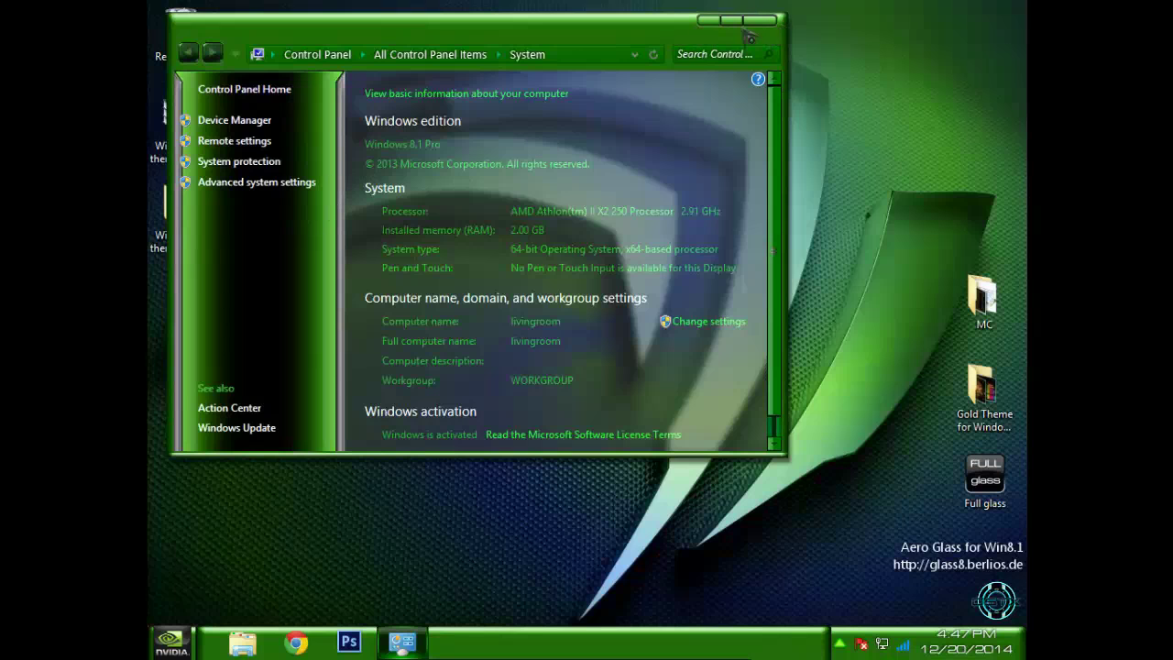
{"action": "left_click", "coordinate": [758, 19]}
{"action": "key", "text": "super"}
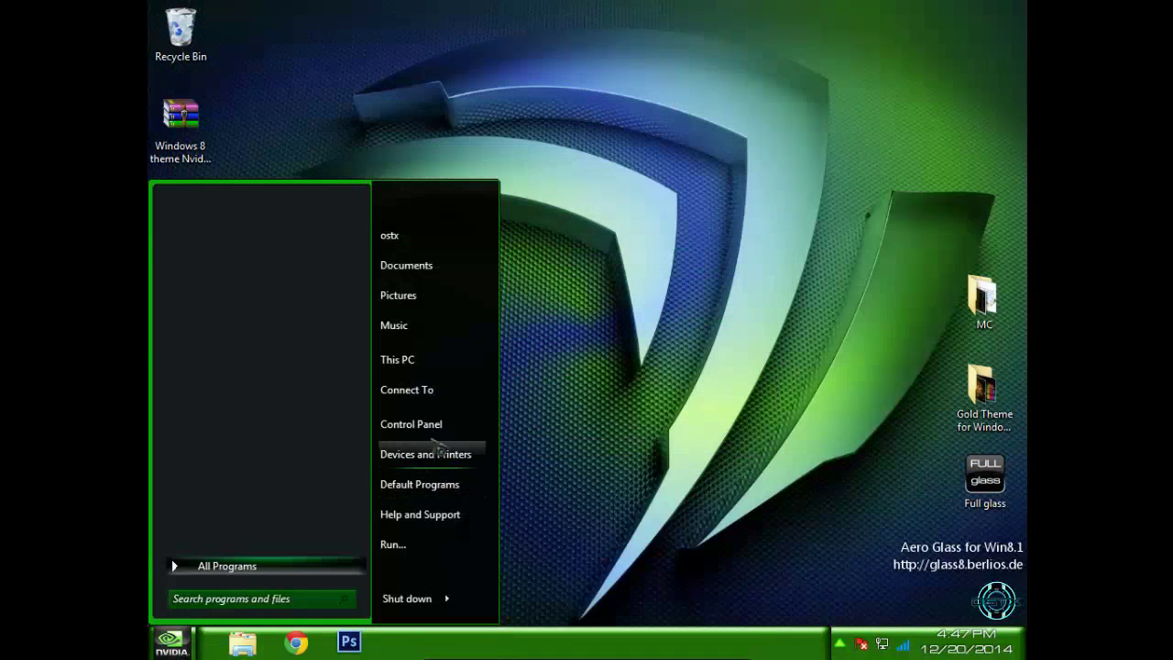
Open the Desktop Background settings via Personalize in a maximized window
{"action": "left_click", "coordinate": [429, 423]}
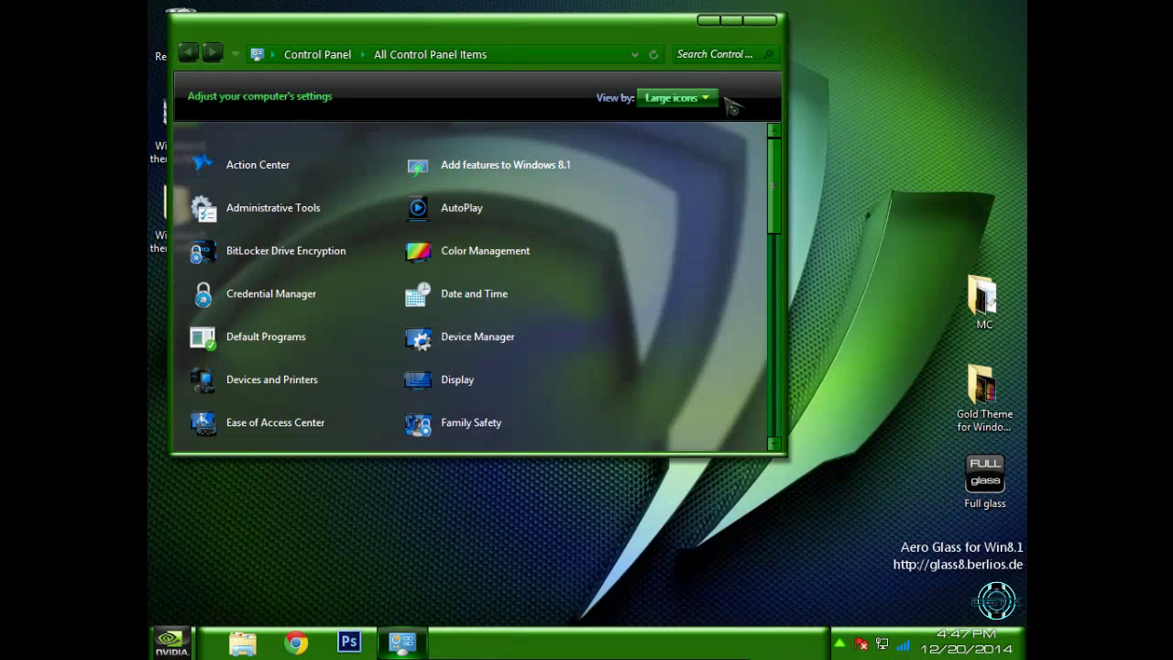
{"action": "left_click", "coordinate": [760, 19]}
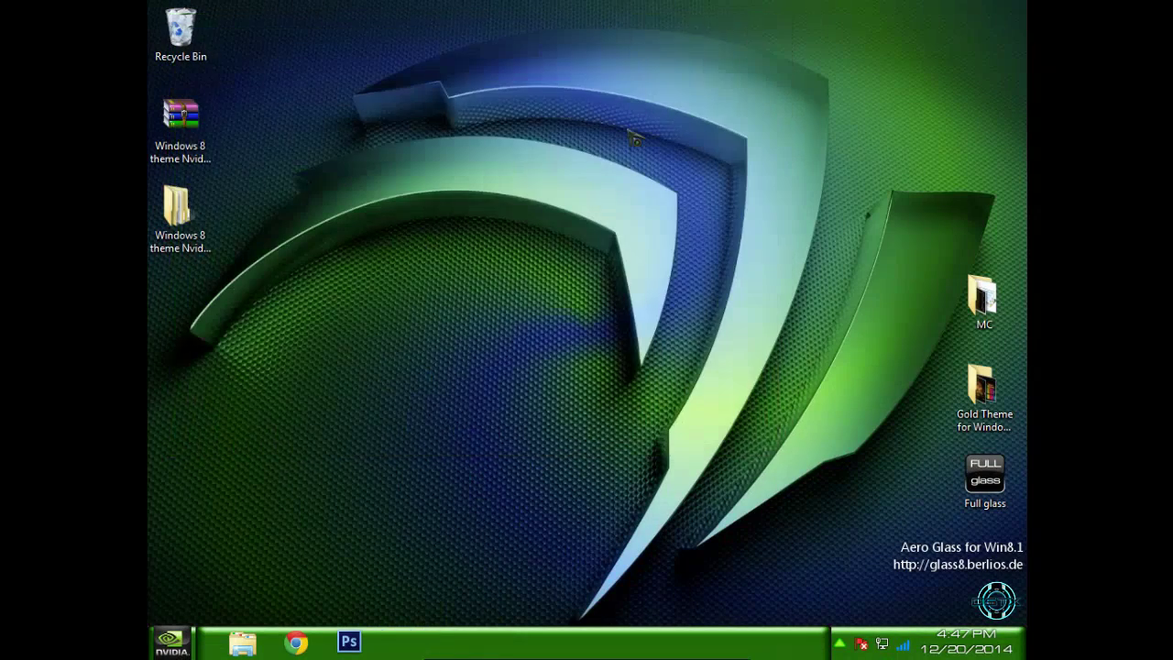
{"action": "right_click", "coordinate": [460, 307]}
{"action": "left_click", "coordinate": [509, 478]}
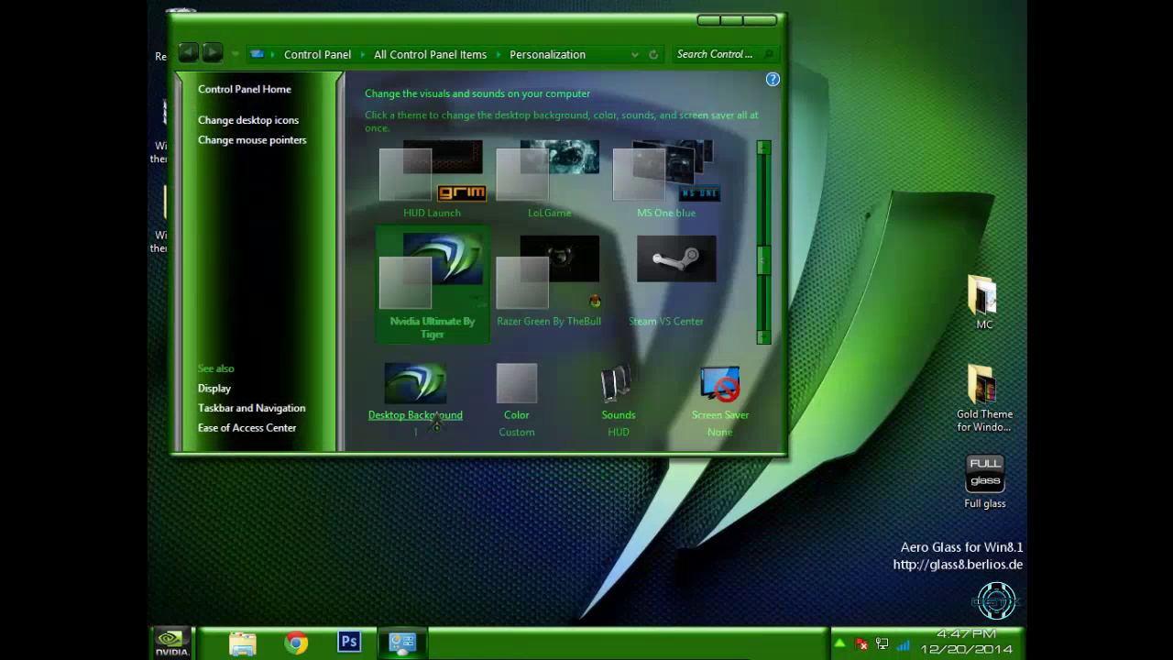
{"action": "left_click", "coordinate": [433, 418]}
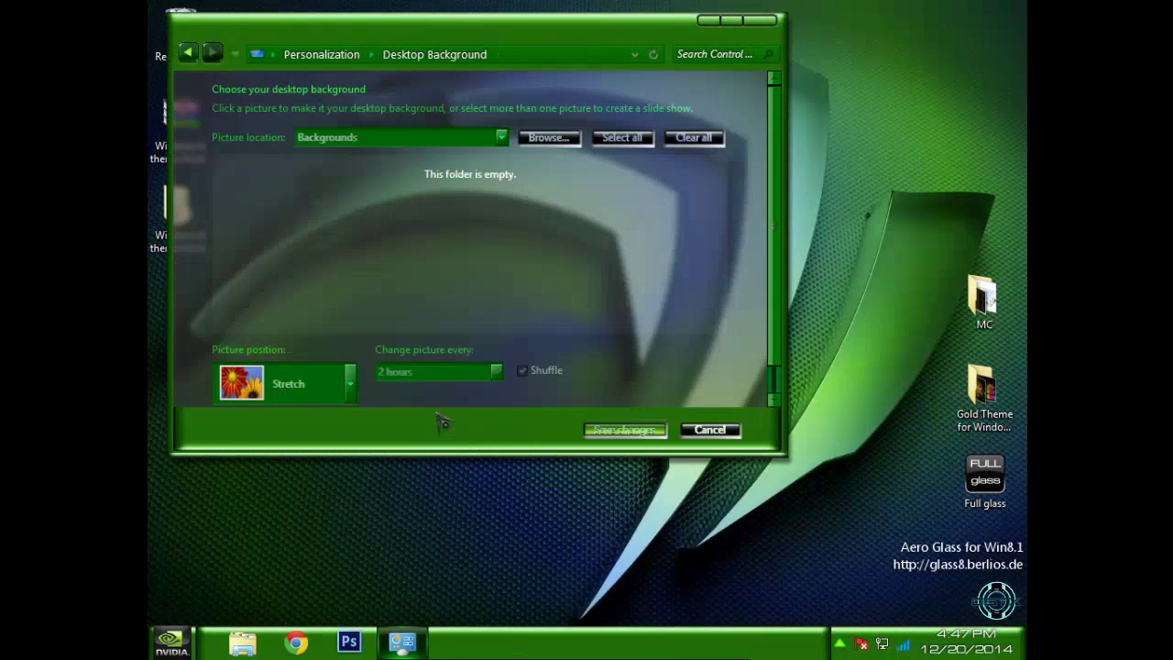
{"action": "left_click", "coordinate": [740, 22]}
Preview the second and fifth NVIDIA wallpapers on the desktop
{"action": "left_click", "coordinate": [431, 229]}
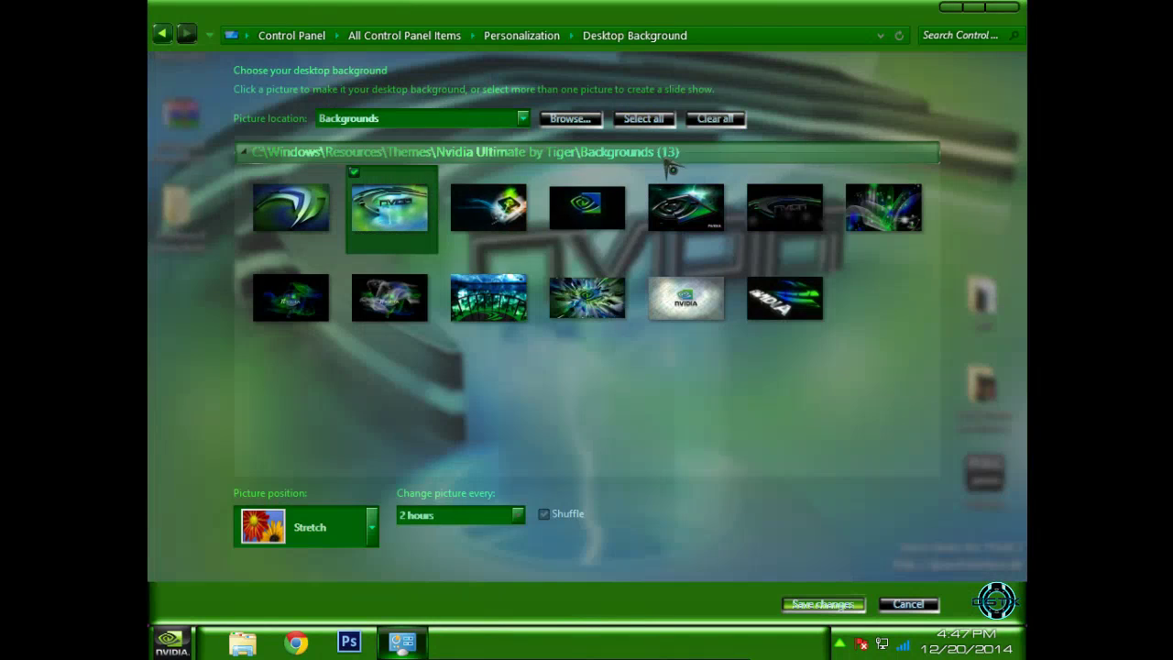
{"action": "left_click", "coordinate": [956, 11]}
{"action": "left_click", "coordinate": [420, 647]}
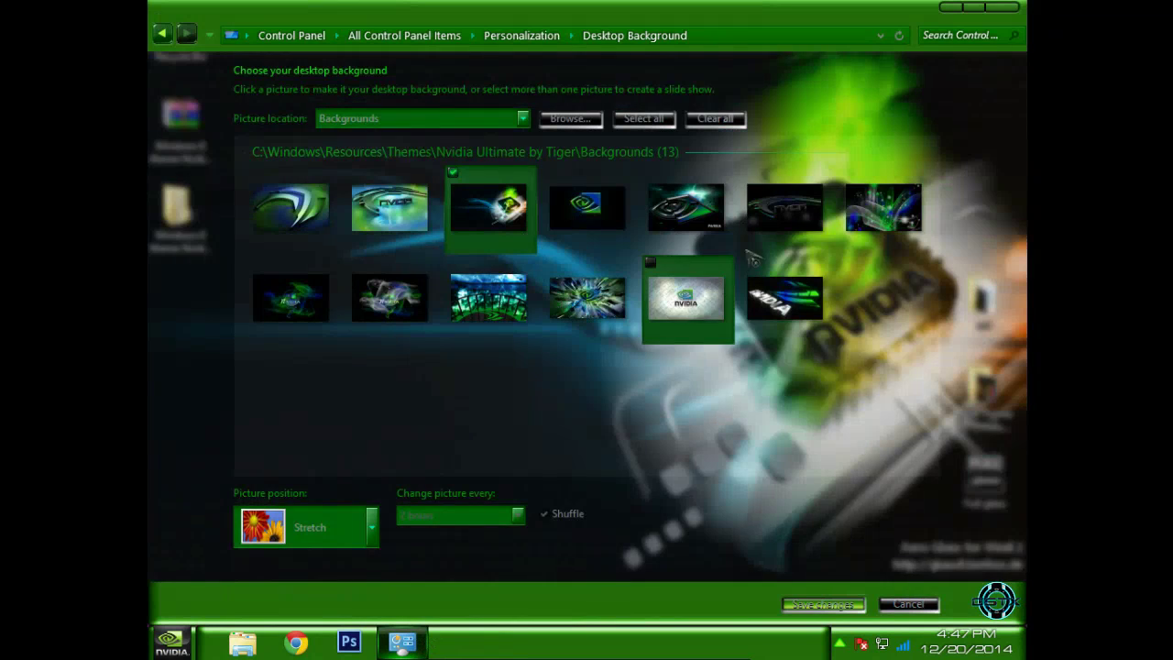
{"action": "left_click", "coordinate": [685, 206]}
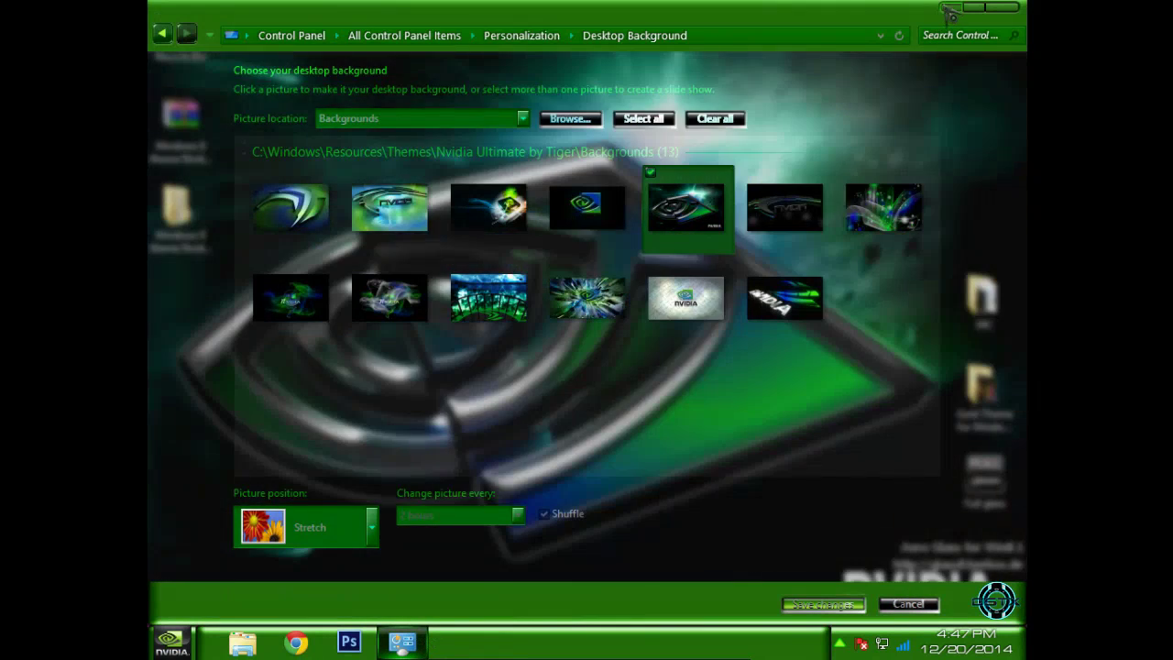
{"action": "left_click", "coordinate": [949, 11]}
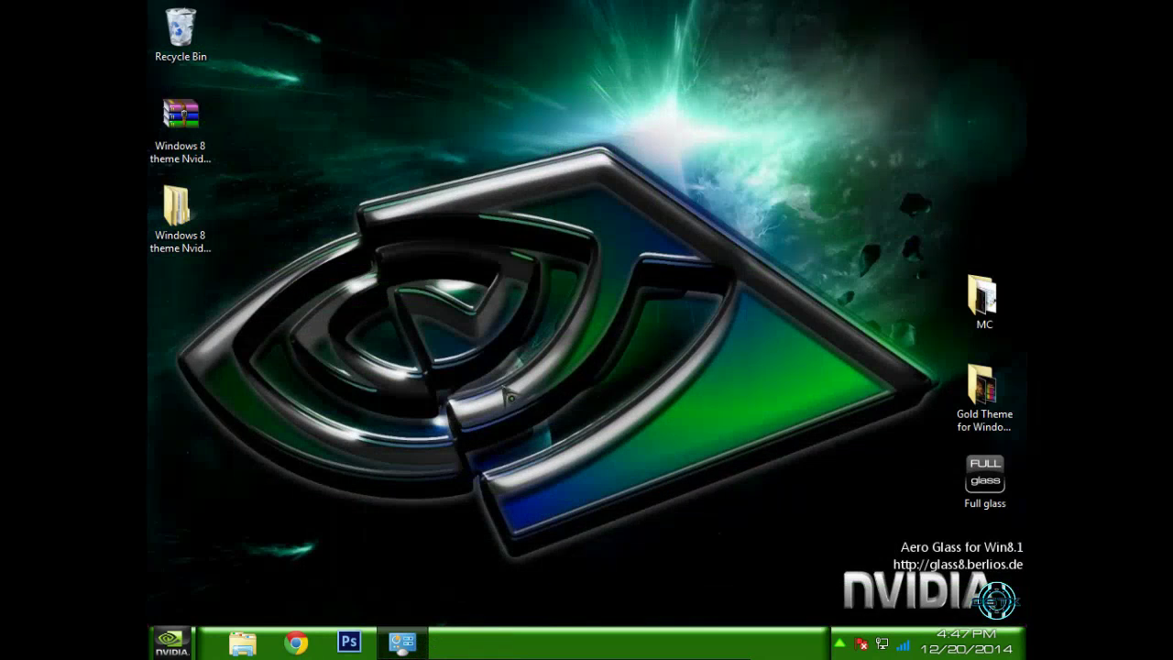
{"action": "left_click", "coordinate": [414, 641]}
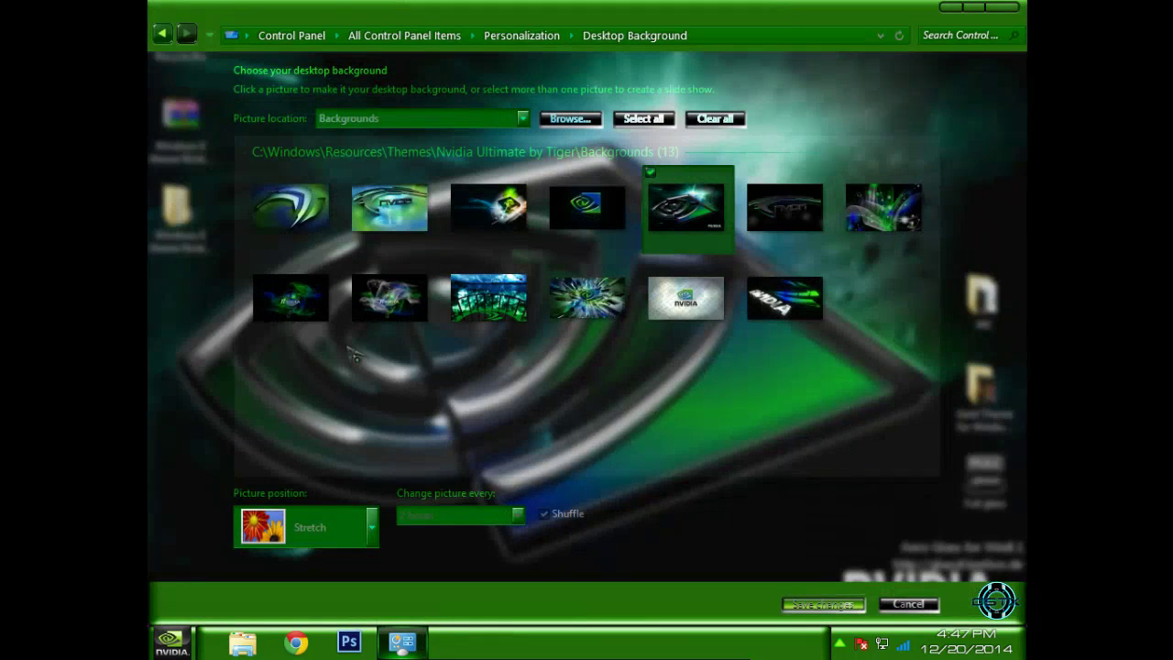
Select the silver NVIDIA lettering wallpaper, save the change, and close Personalization
{"action": "left_click", "coordinate": [877, 224]}
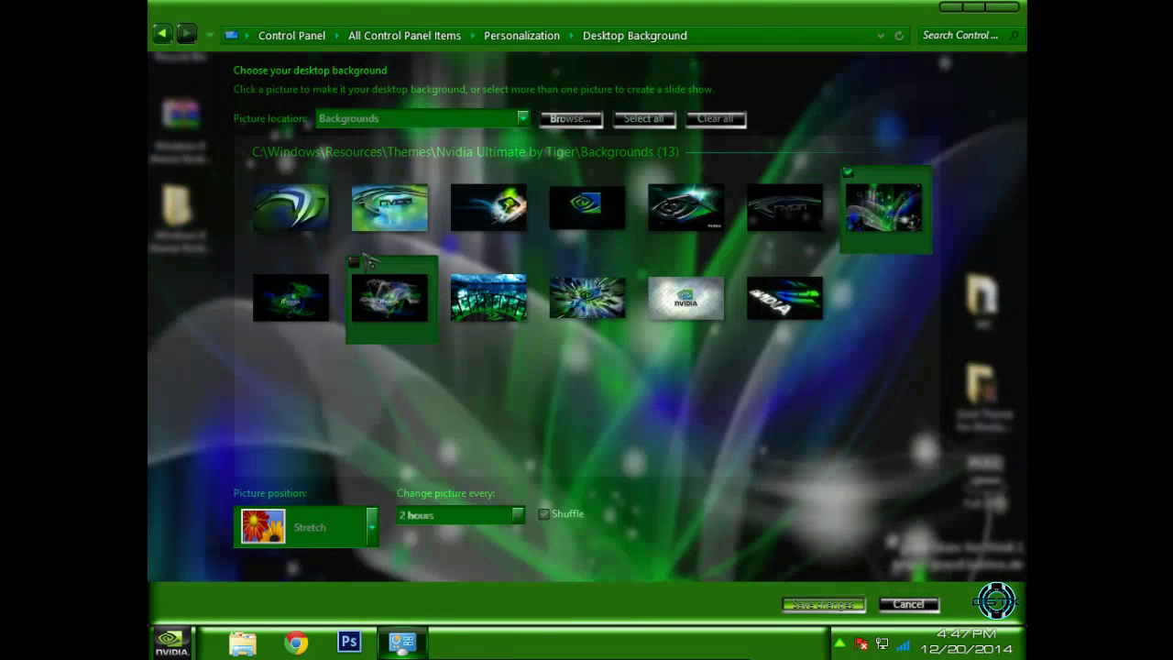
{"action": "left_click", "coordinate": [401, 233]}
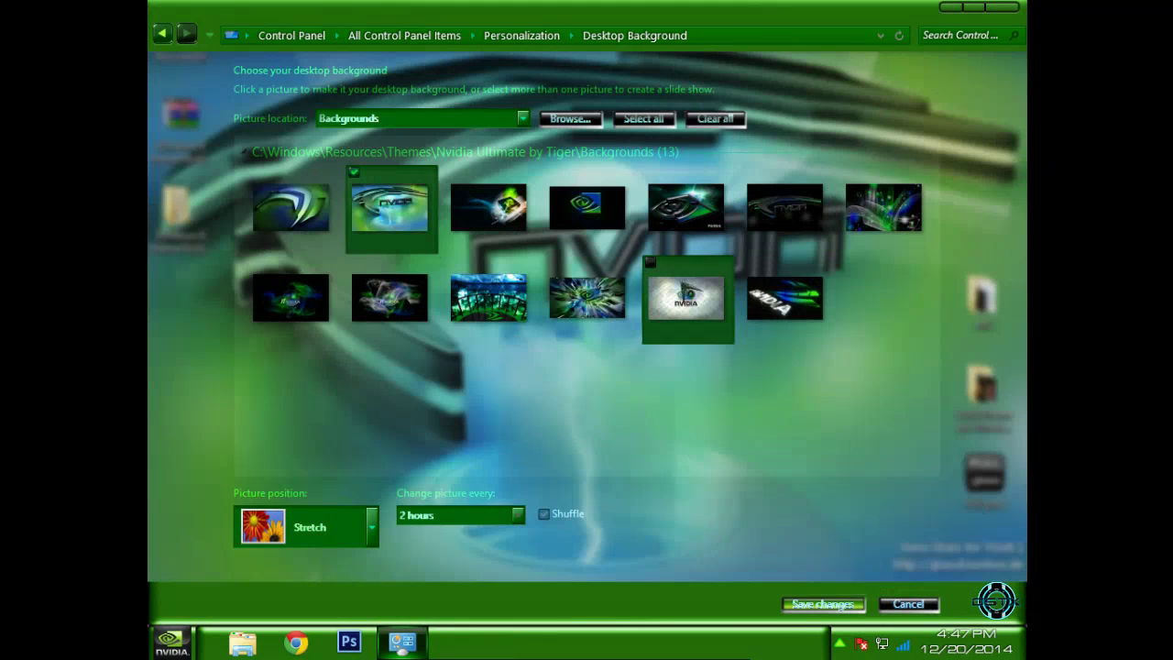
{"action": "left_click", "coordinate": [784, 301]}
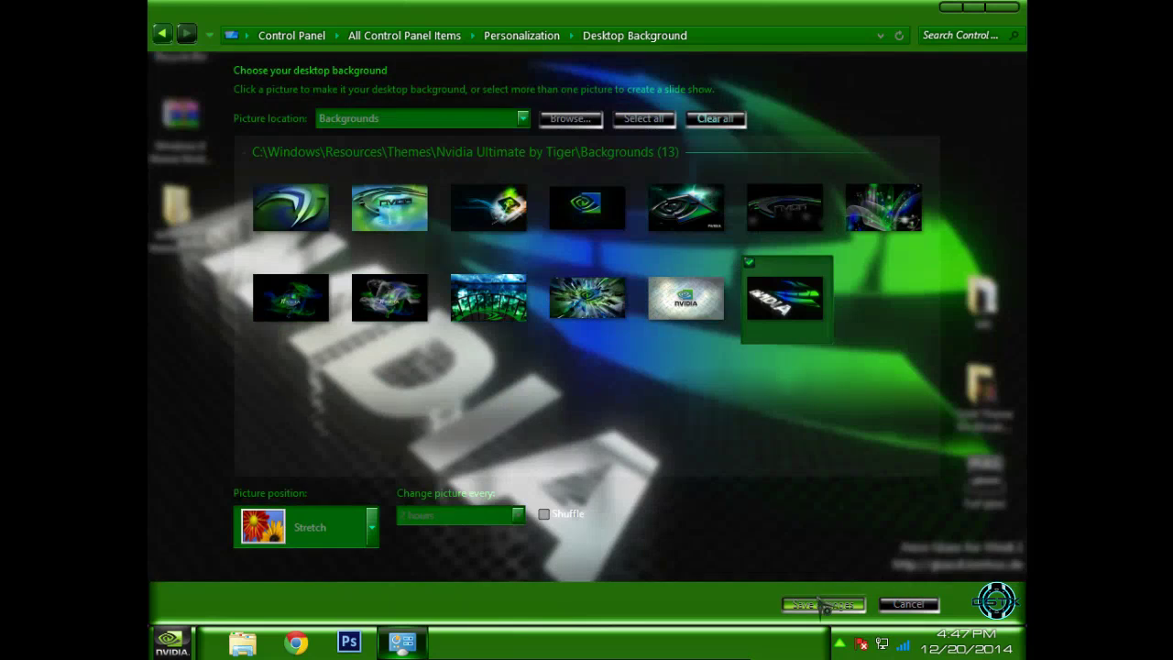
{"action": "left_click", "coordinate": [823, 605]}
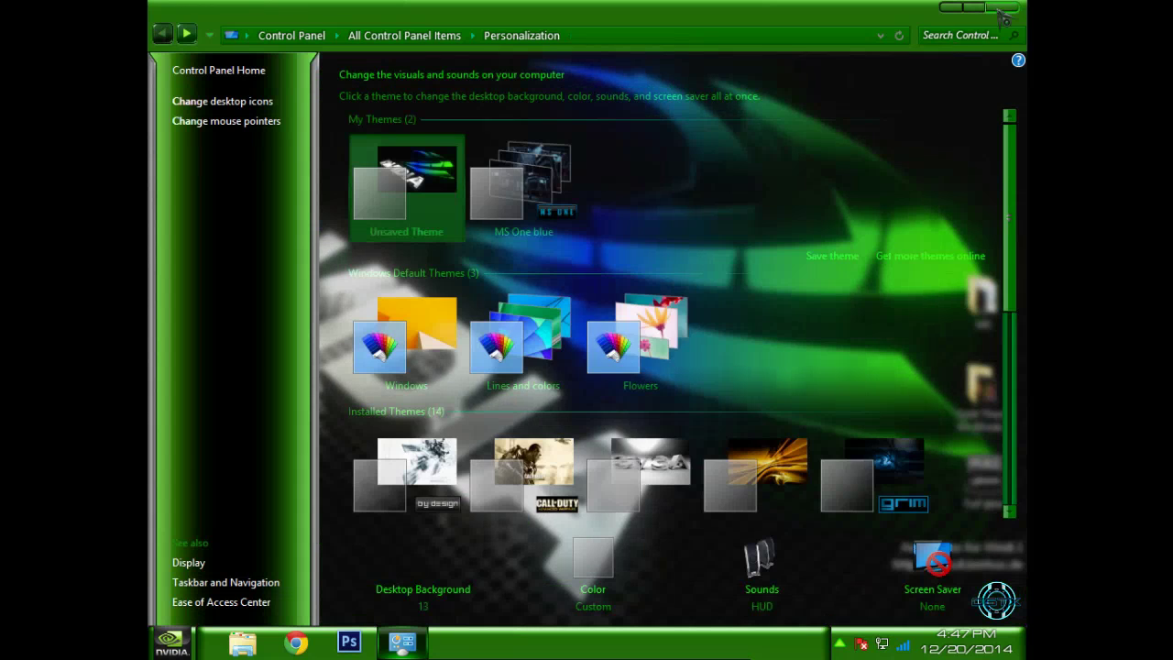
{"action": "left_click", "coordinate": [1004, 9]}
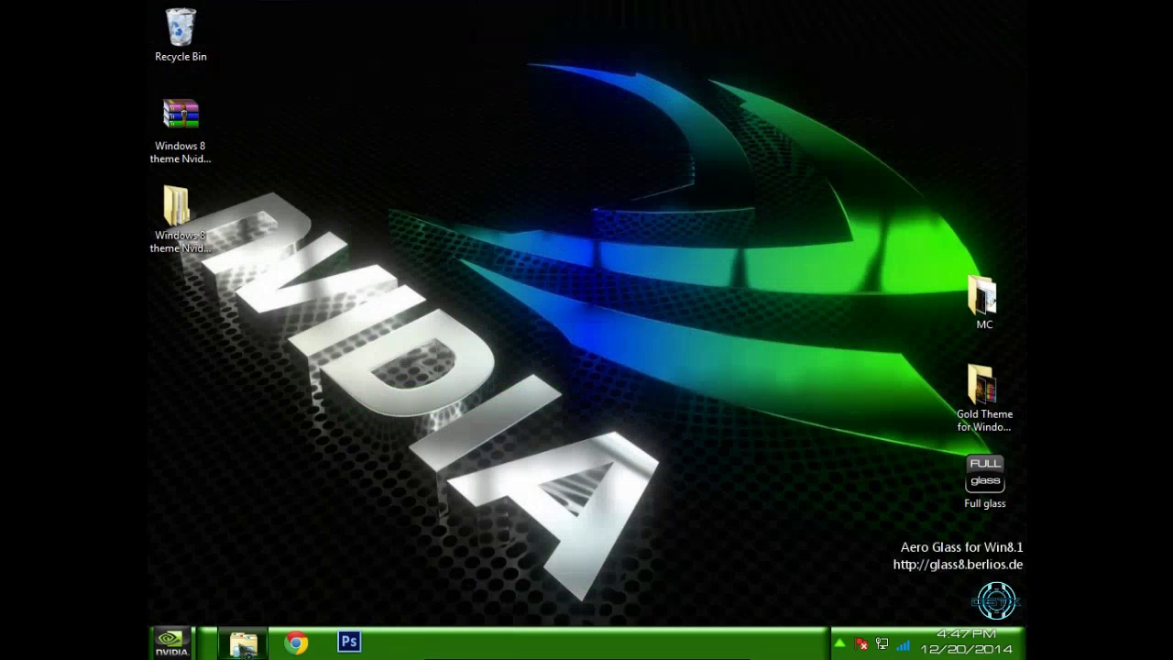
View the empty Documents library in File Explorer, then close Explorer to reveal the NVIDIA wallpaper
{"action": "left_click", "coordinate": [242, 641]}
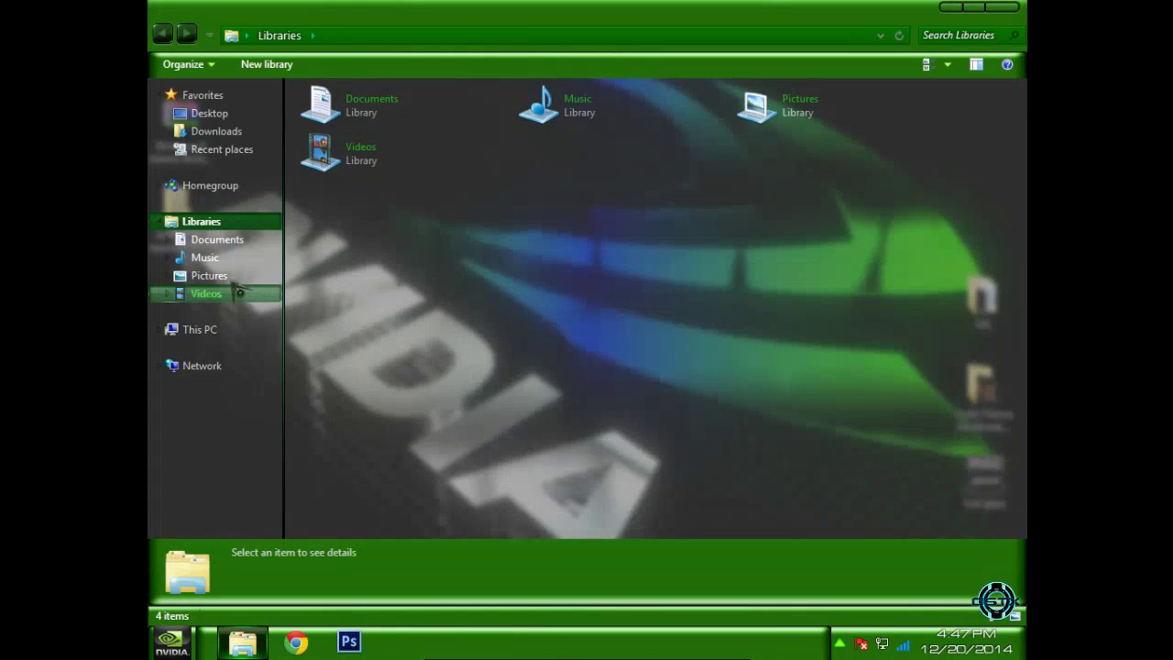
{"action": "left_click", "coordinate": [231, 242]}
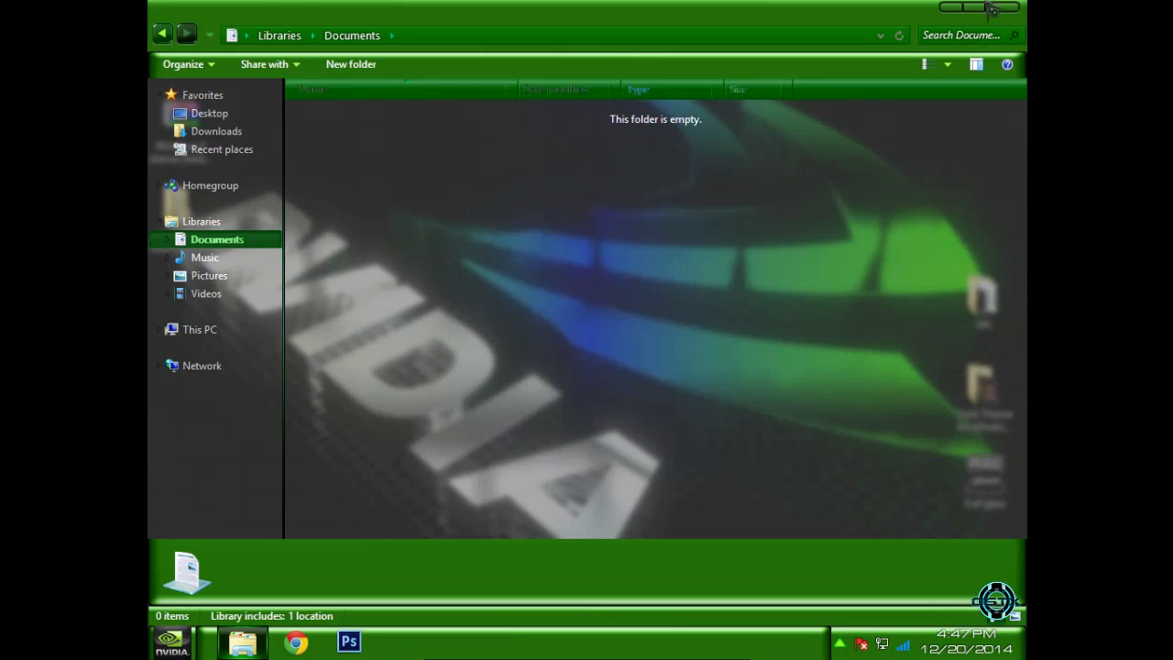
{"action": "key", "text": "alt+F4"}
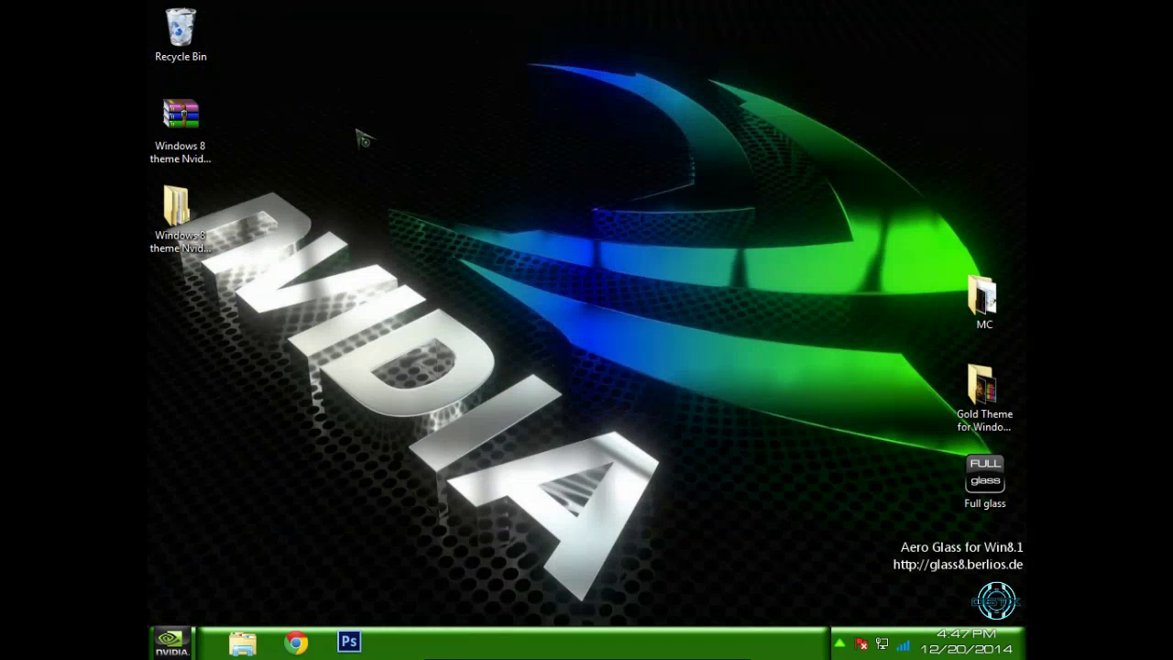
{"action": "left_click", "coordinate": [212, 240]}
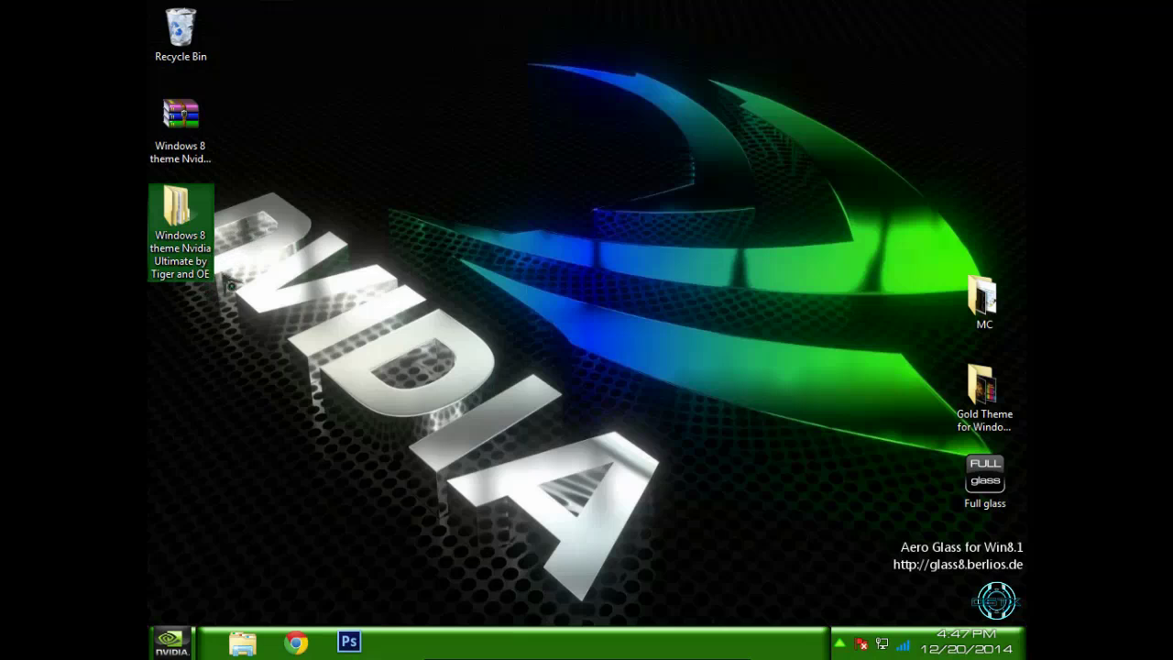
{"action": "right_click", "coordinate": [315, 200]}
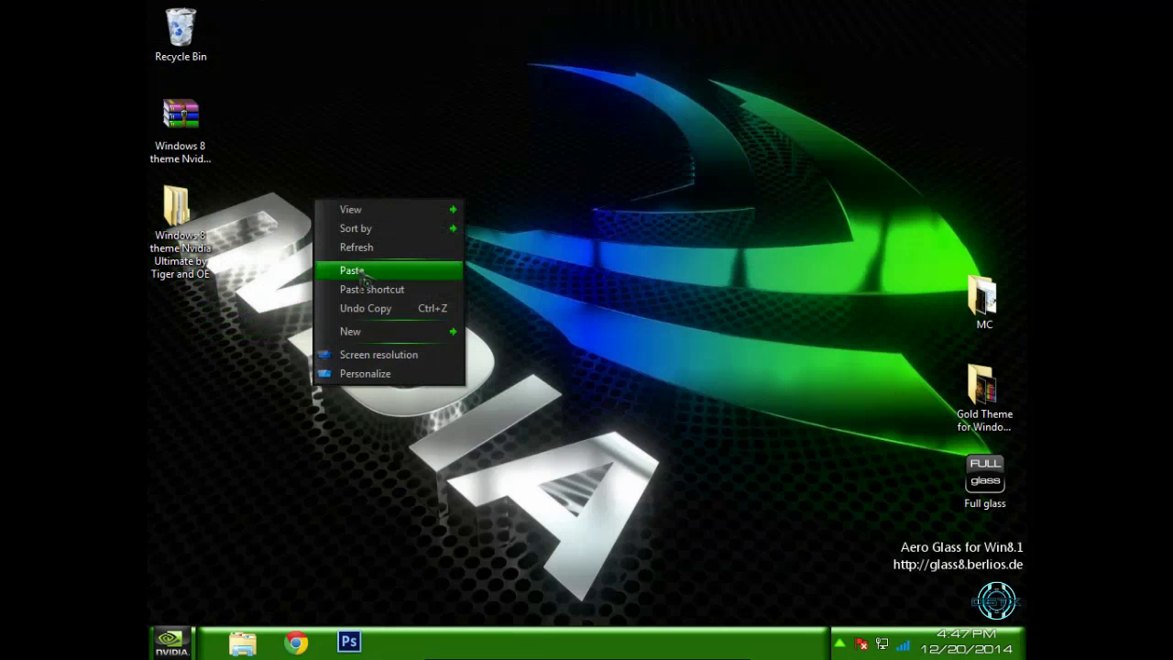
{"action": "left_click", "coordinate": [357, 247]}
{"action": "right_click", "coordinate": [352, 248]}
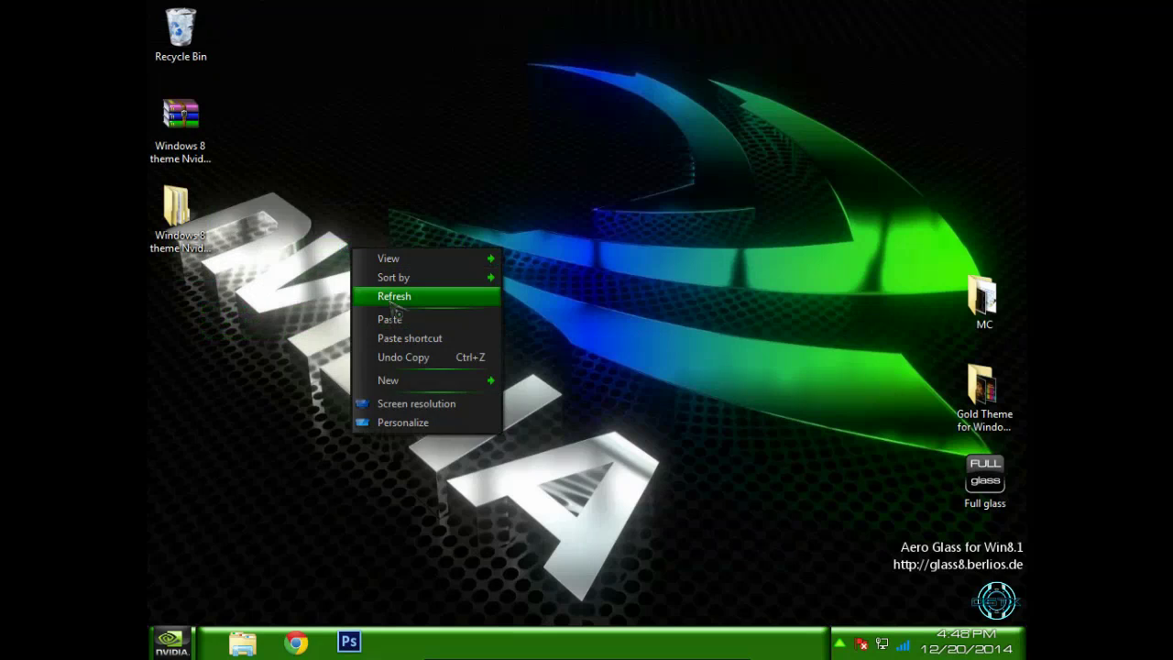
{"action": "left_click", "coordinate": [391, 301]}
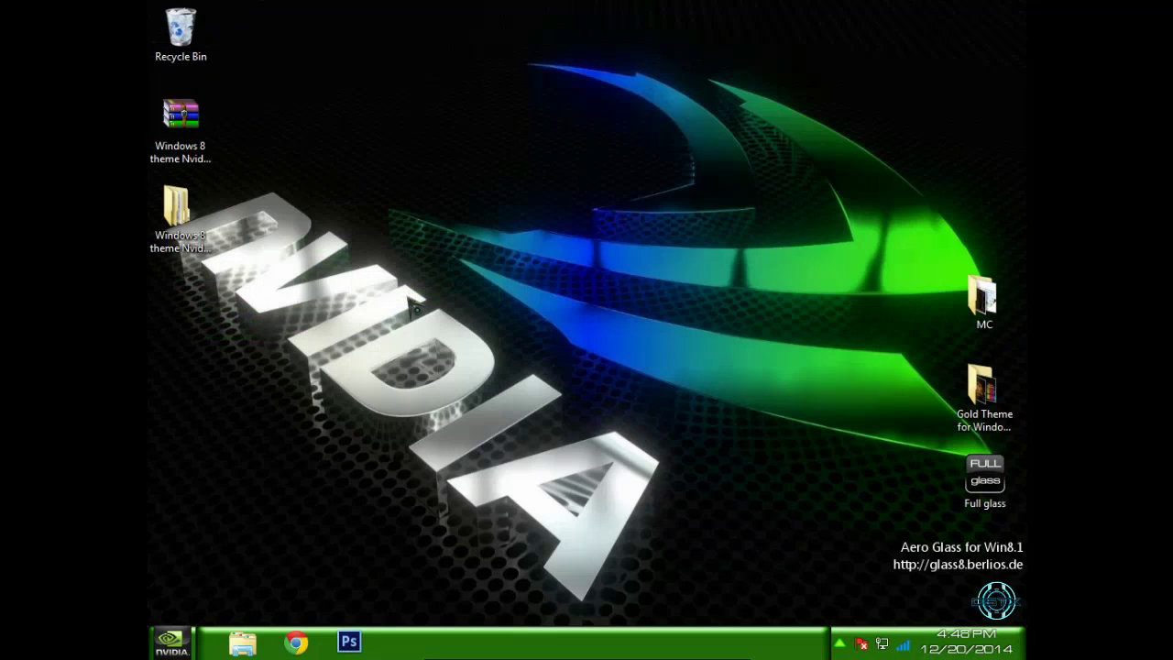